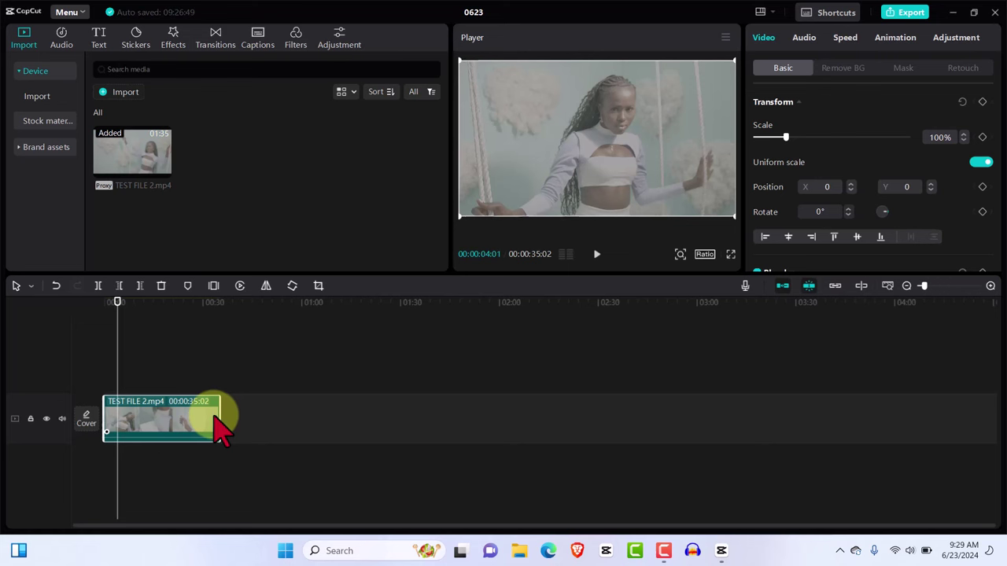
Step: Show the color oscilloscope (RGB parade, luma waveform, vectorscope) beneath the player preview
left_click(725, 38)
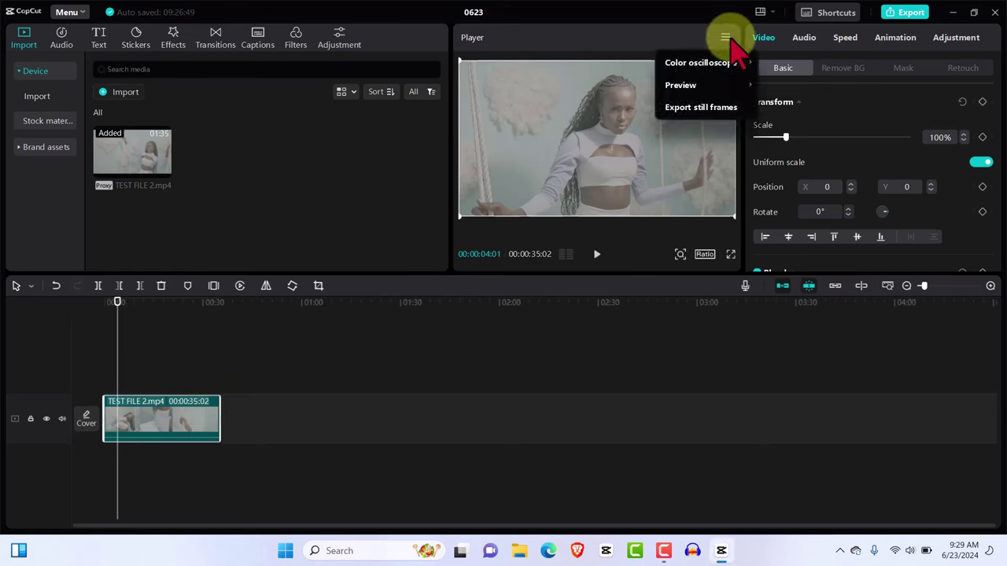
mouse_move(710, 64)
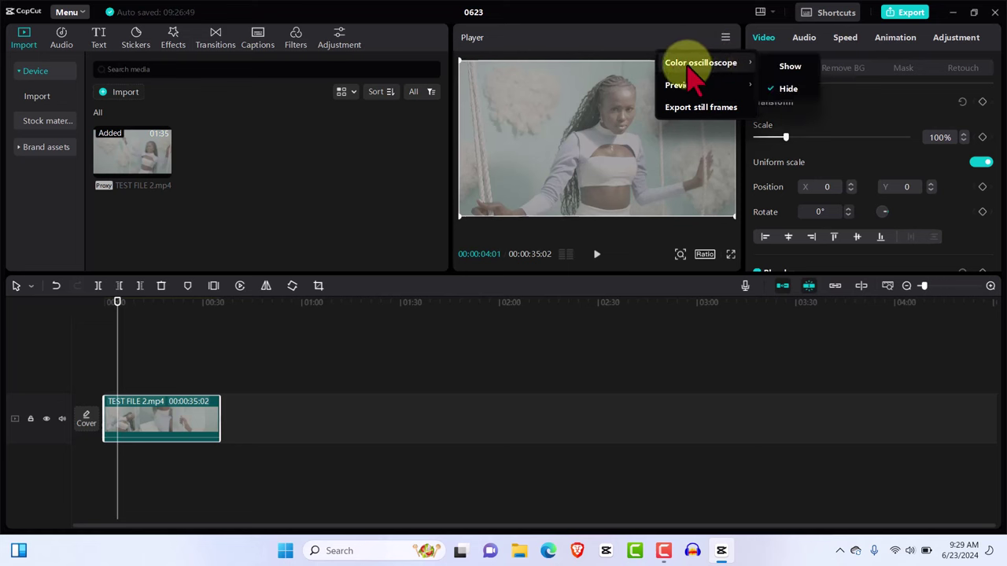
left_click(788, 67)
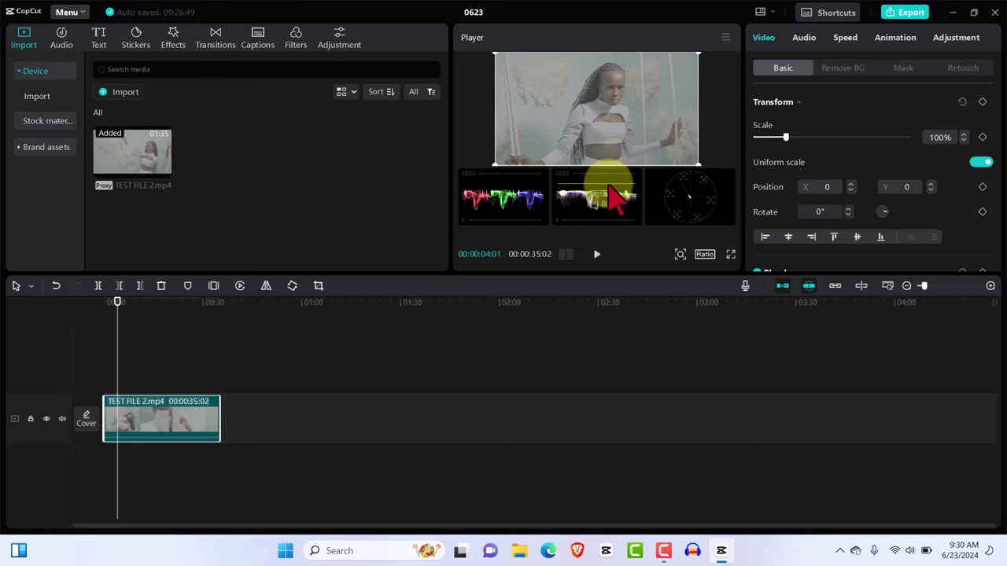
Step: Open the clip's Adjustment panel on the Curves sub-tab
left_click(956, 38)
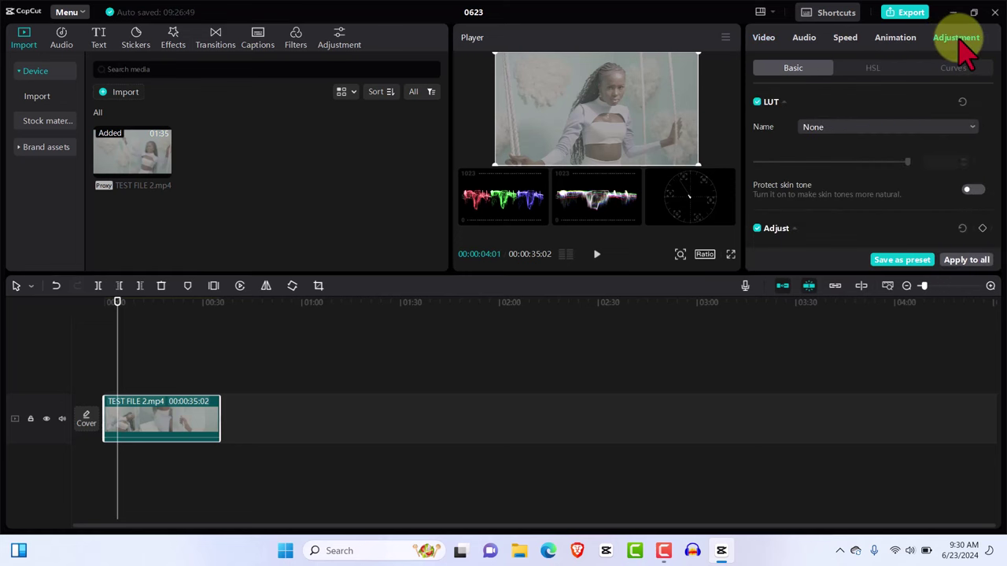
left_click(954, 69)
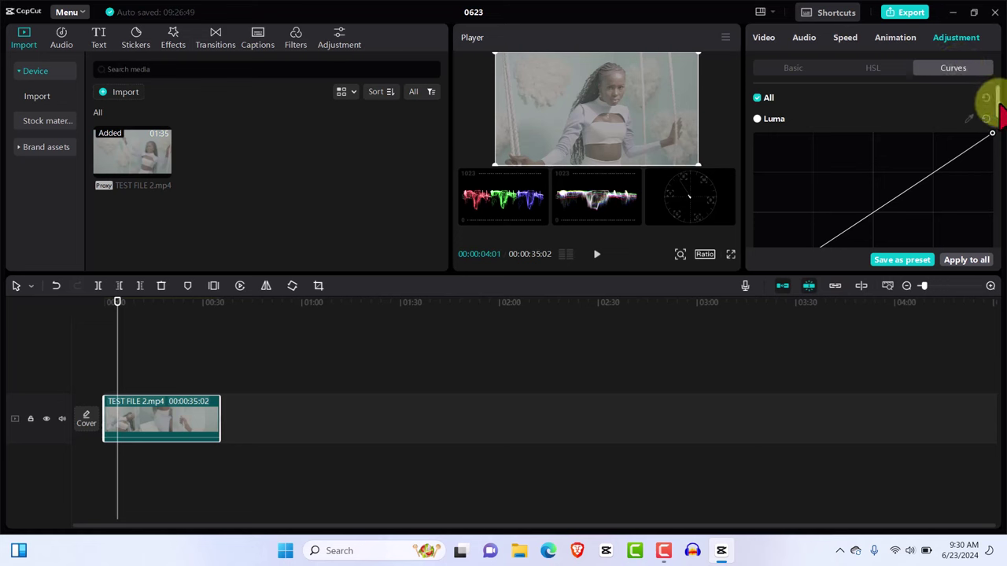
left_click_drag(997, 103, 1000, 115)
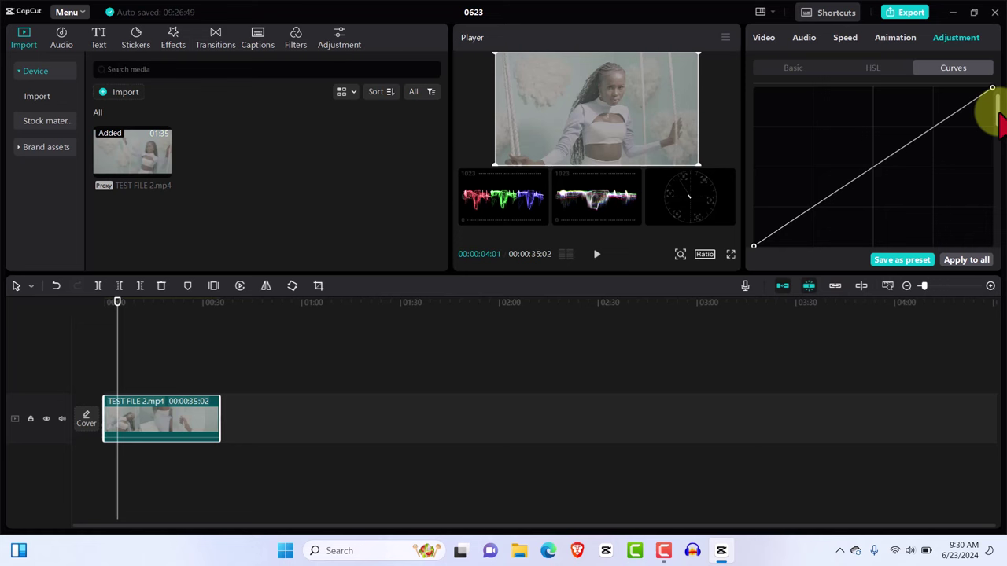
Step: Add upper, middle and lower control points along the straight luma curve
left_click(933, 126)
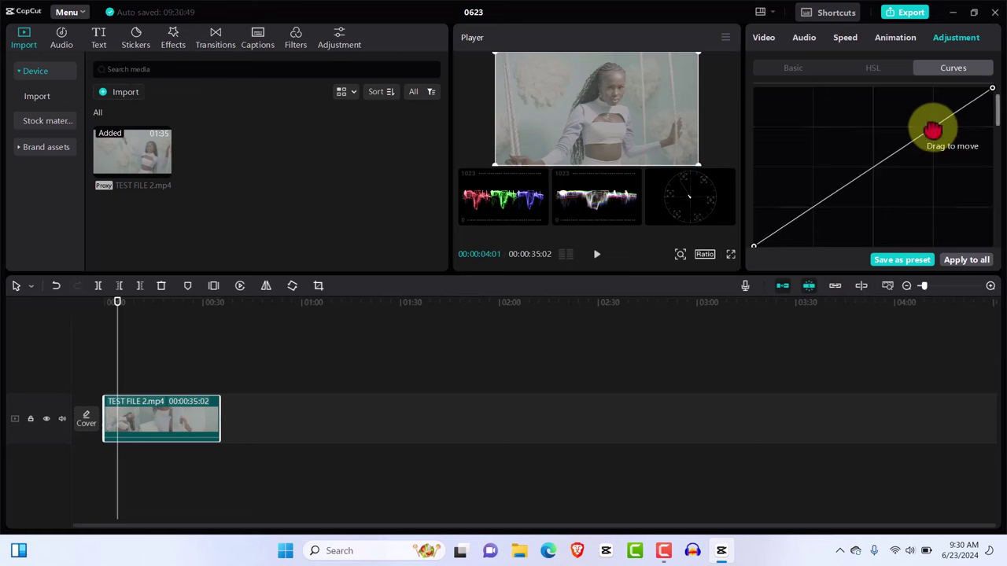
left_click(874, 166)
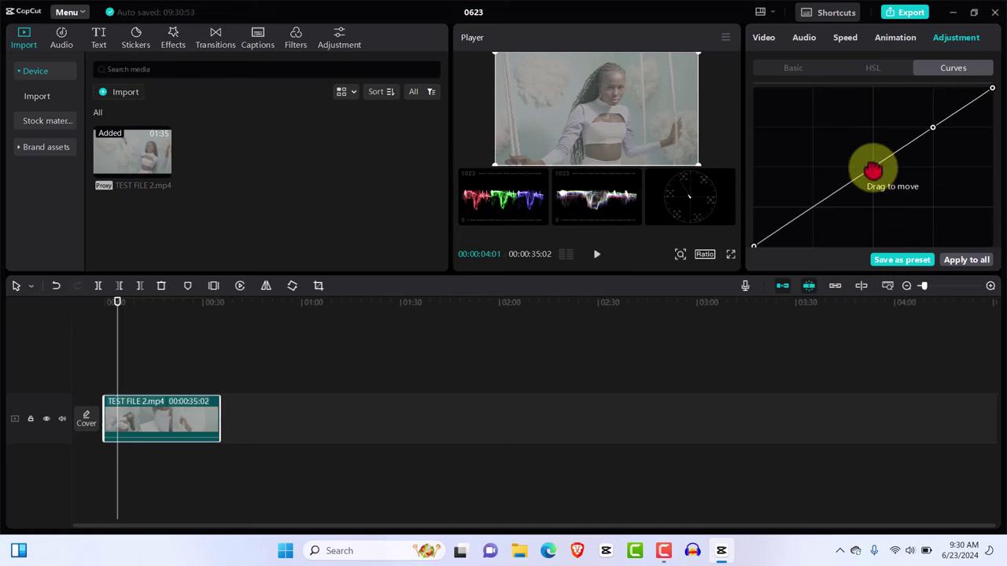
left_click(813, 208)
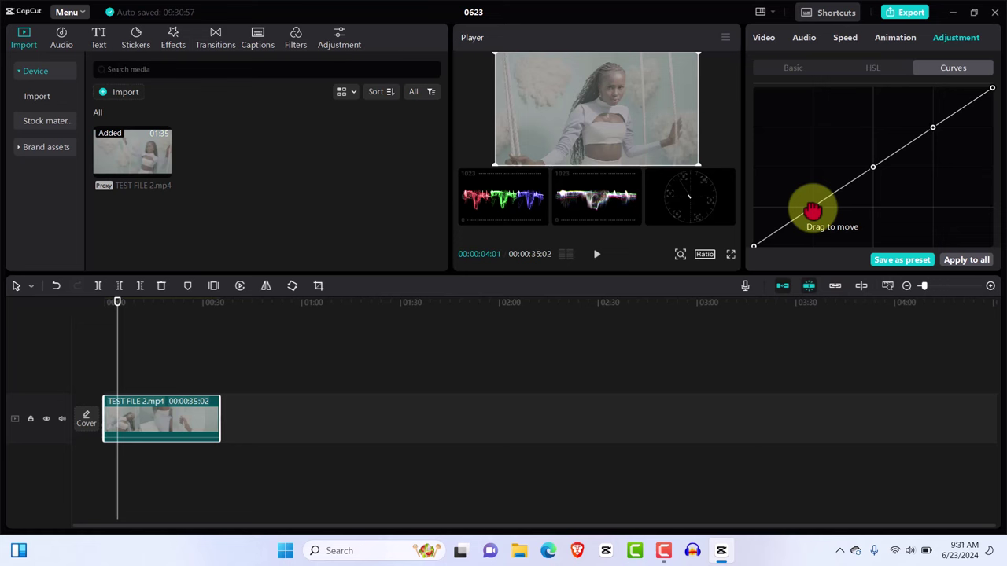
left_click(666, 552)
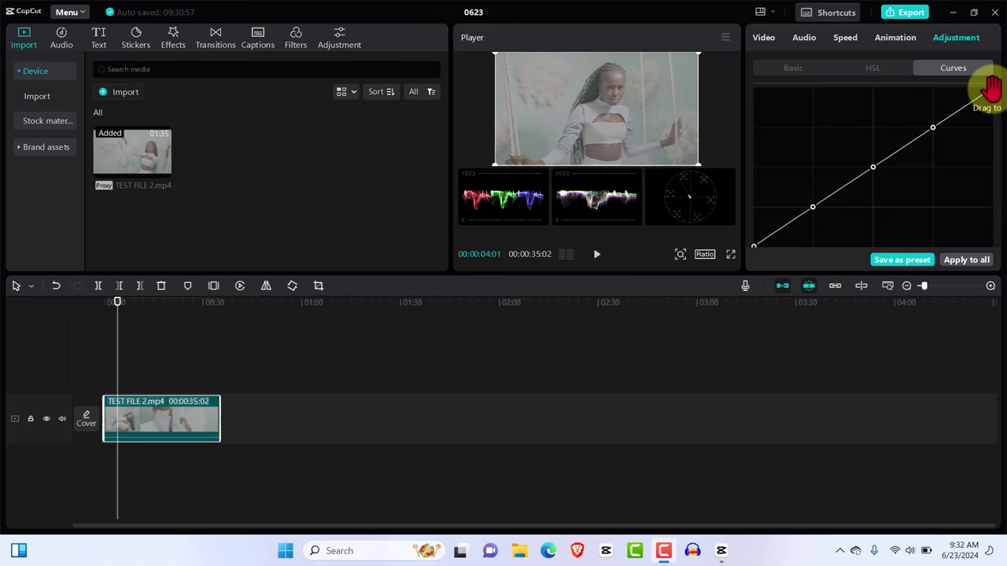
left_click(751, 245)
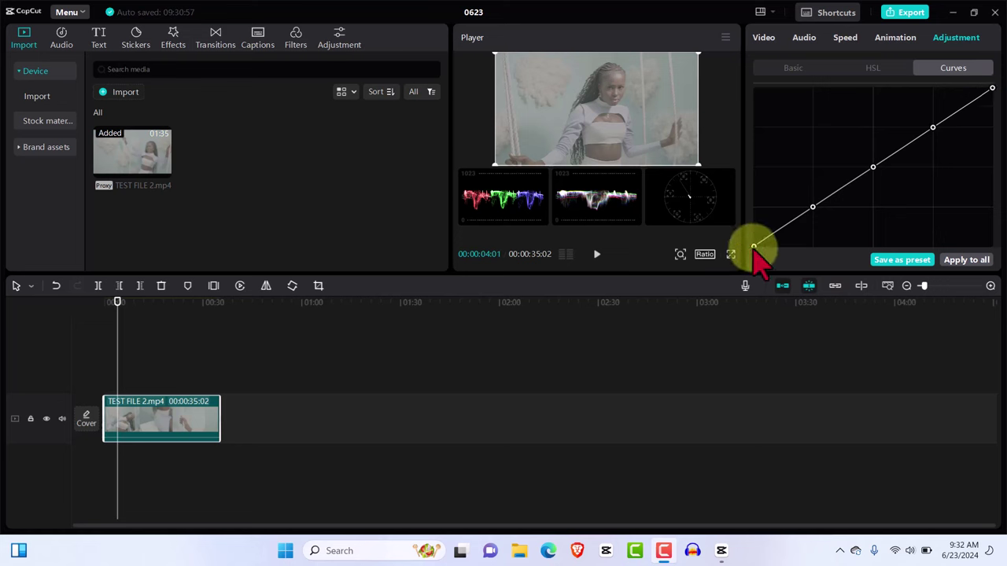
left_click(813, 206)
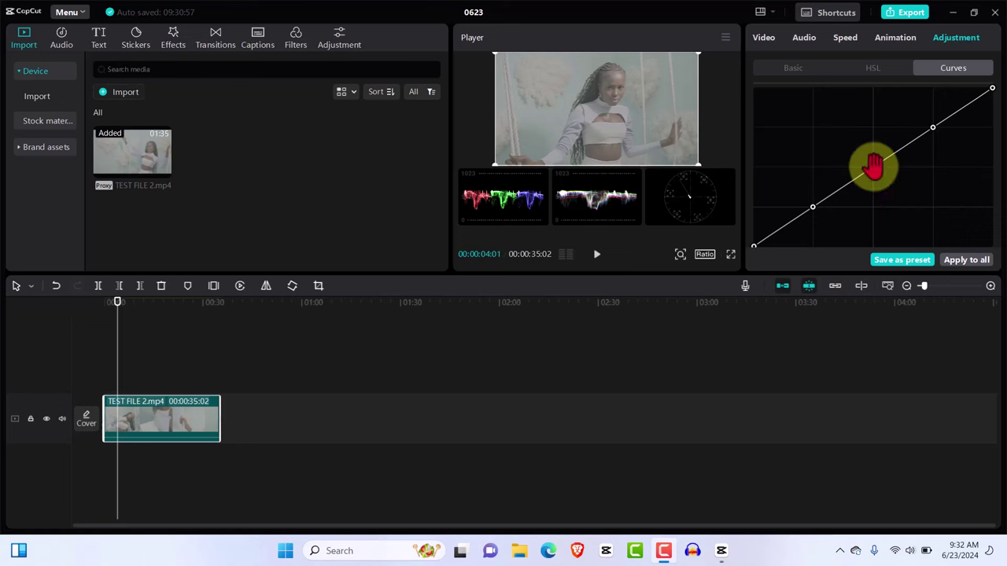
left_click(873, 166)
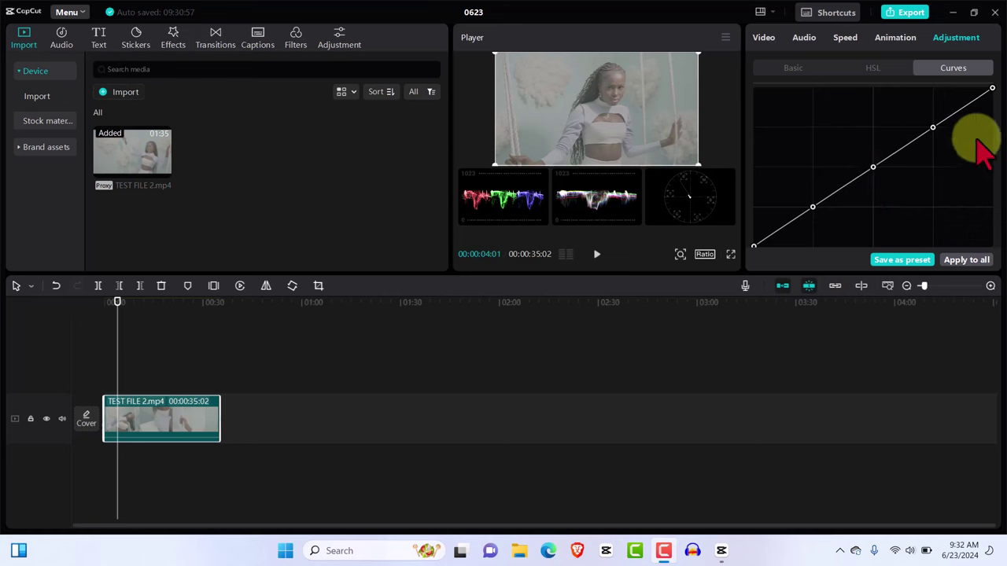
left_click(991, 88)
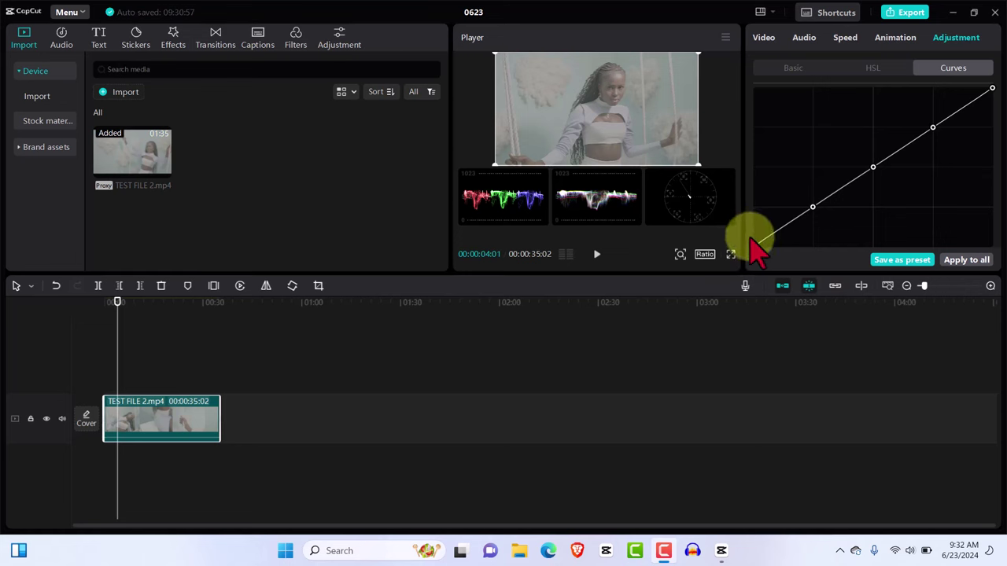
left_click(936, 130)
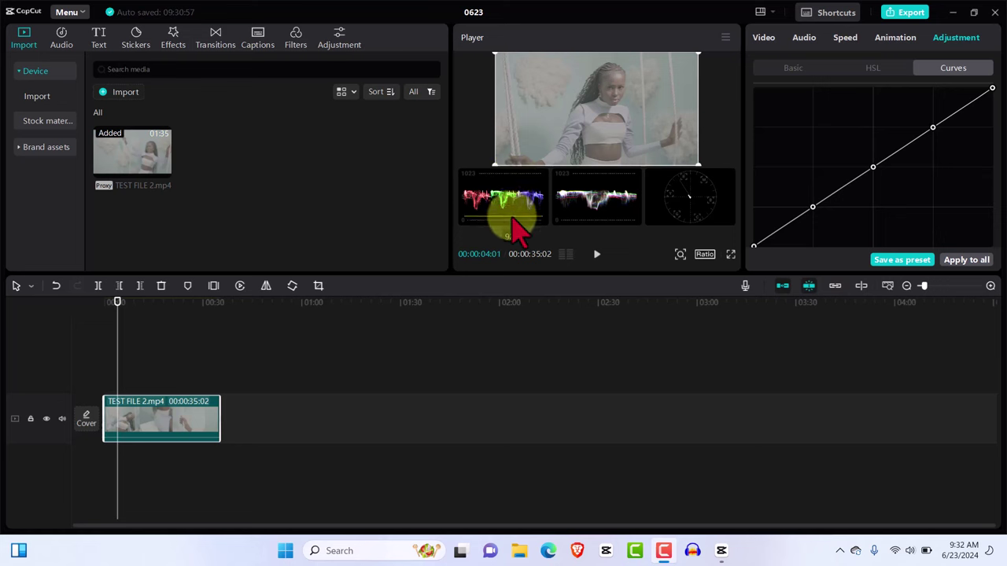
left_click(991, 89)
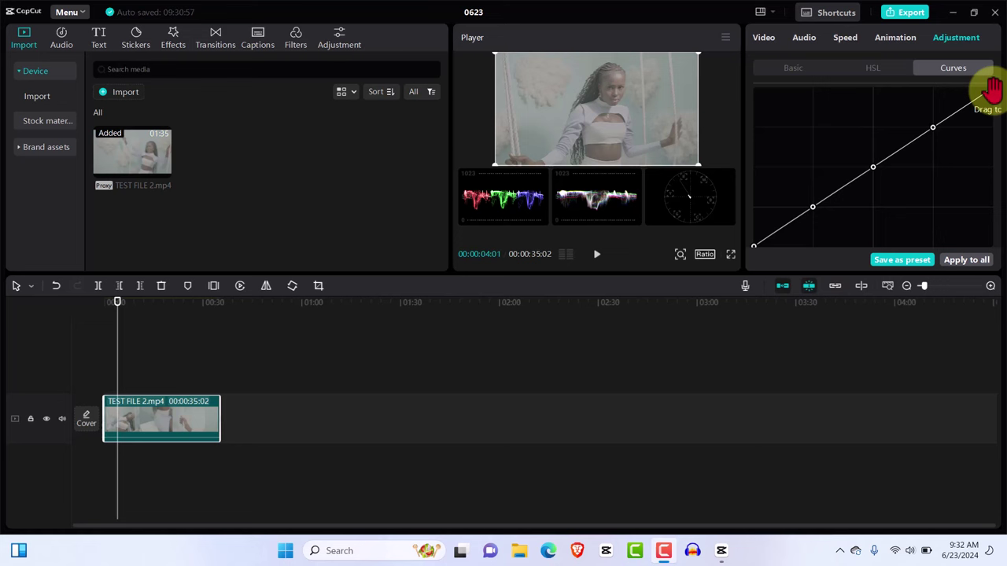
Step: Shape the luma curve into an S: top end lowered, upper point raised, lower point and dark end pulled down
mouse_move(992, 89)
left_mouse_down()
mouse_move(989, 123)
mouse_move(992, 94)
left_mouse_up()
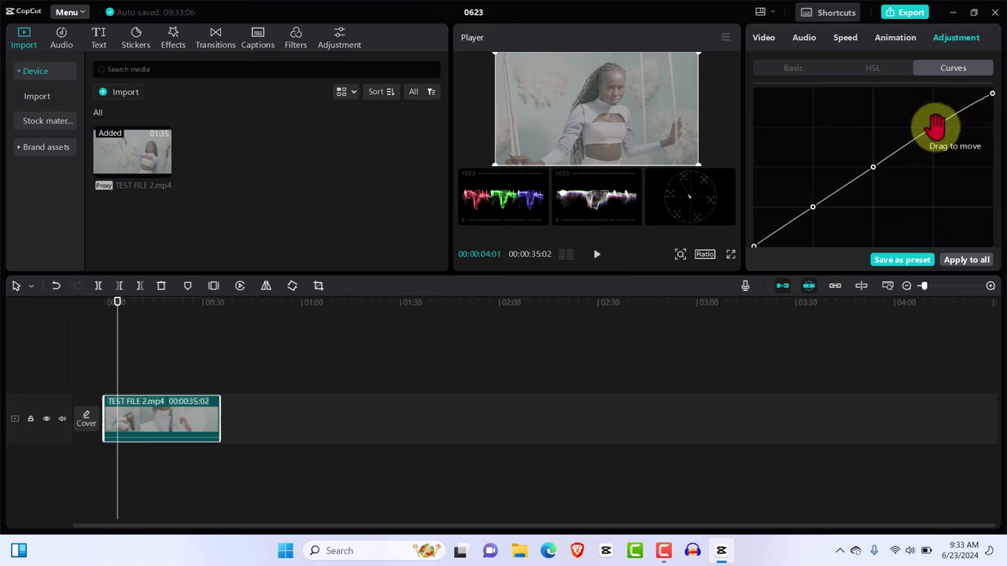
left_click_drag(929, 128, 930, 122)
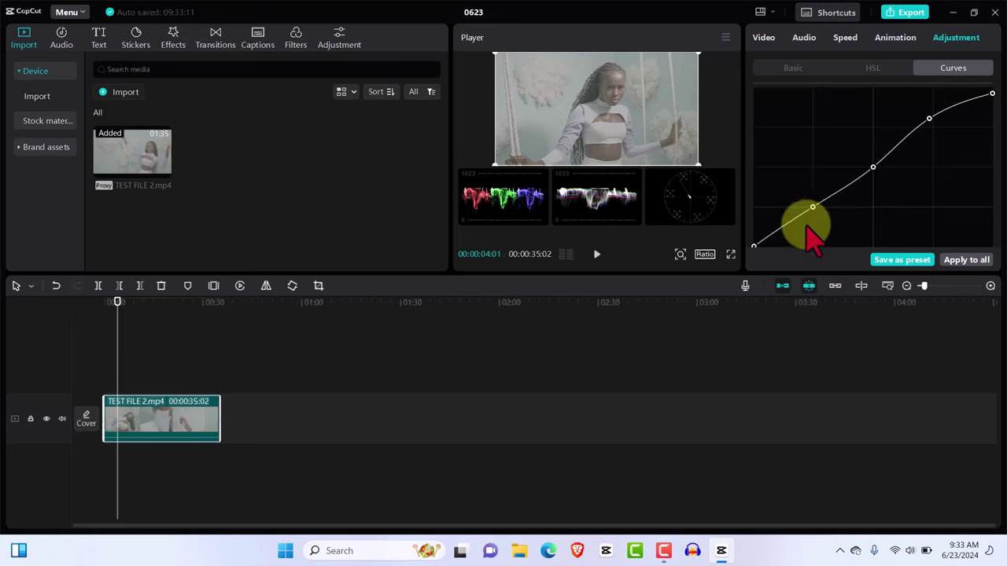
left_click_drag(753, 245, 754, 240)
left_click_drag(802, 213, 818, 223)
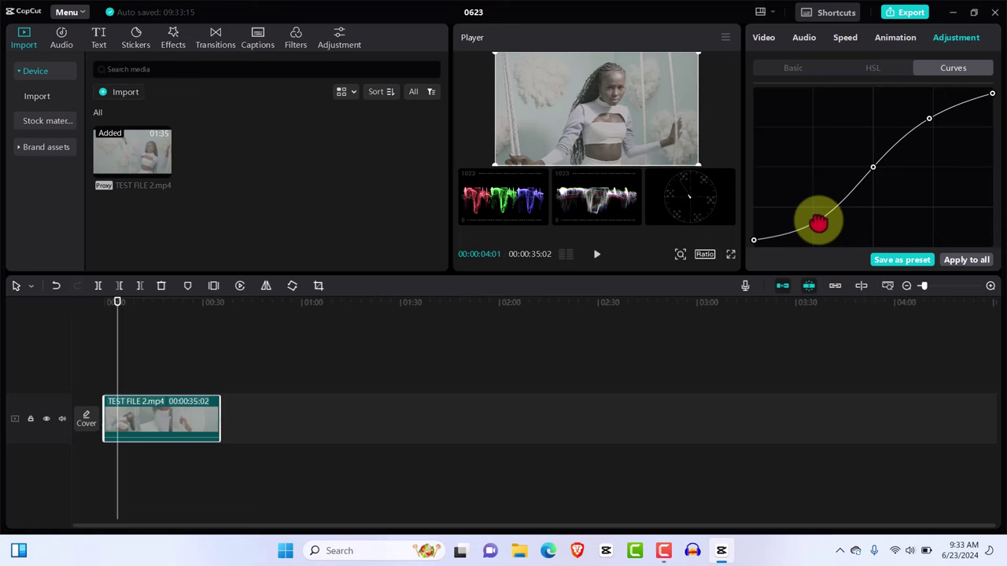
left_click_drag(818, 222, 819, 222)
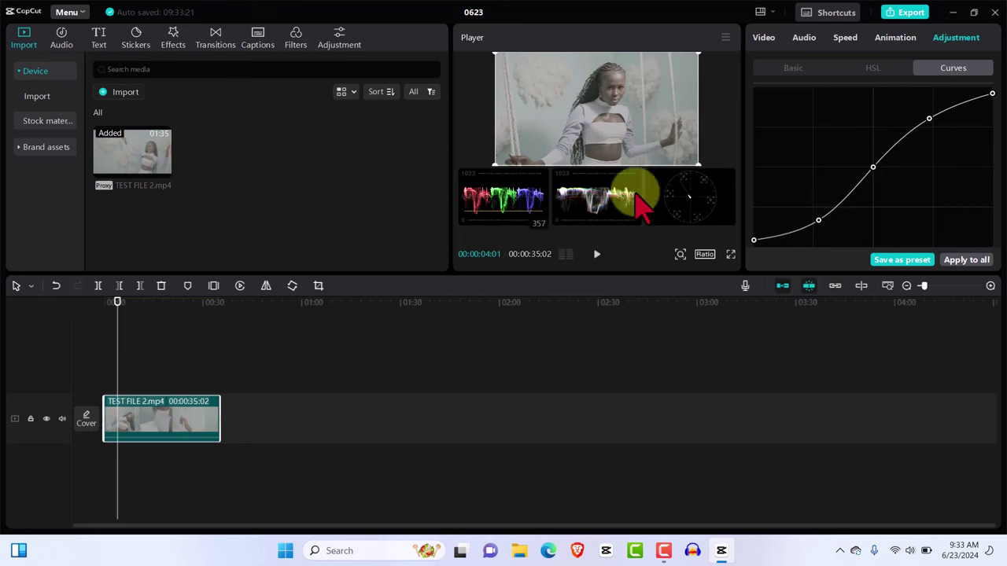
left_click_drag(993, 94, 992, 104)
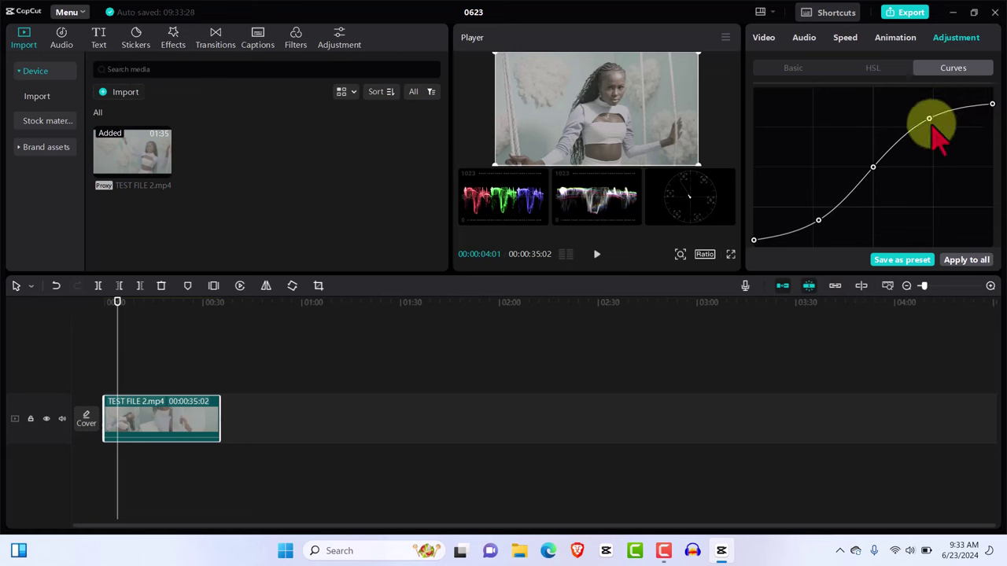
mouse_move(928, 118)
left_mouse_down()
mouse_move(931, 105)
mouse_move(931, 115)
left_mouse_up()
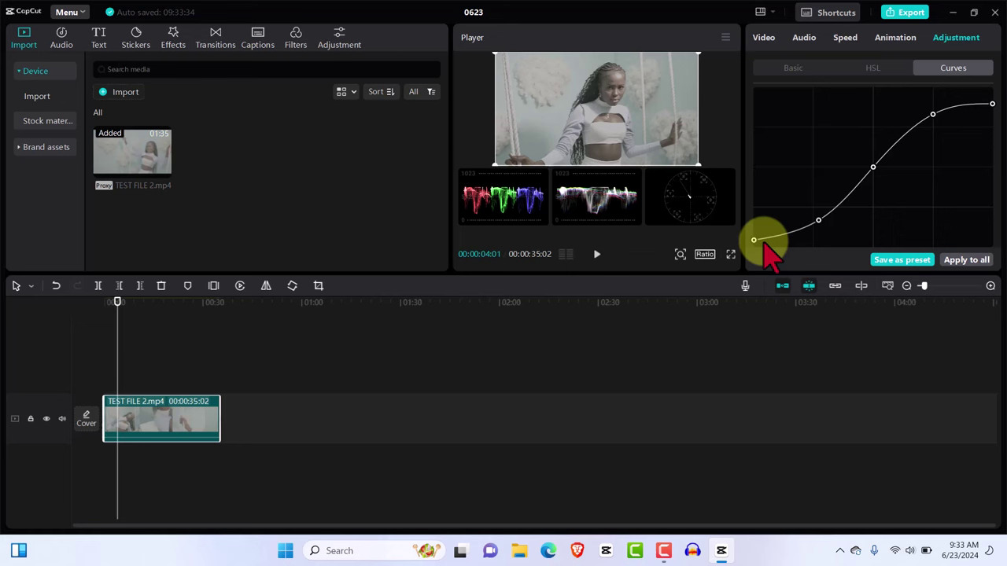
mouse_move(755, 240)
left_mouse_down()
mouse_move(775, 236)
mouse_move(755, 246)
left_mouse_up()
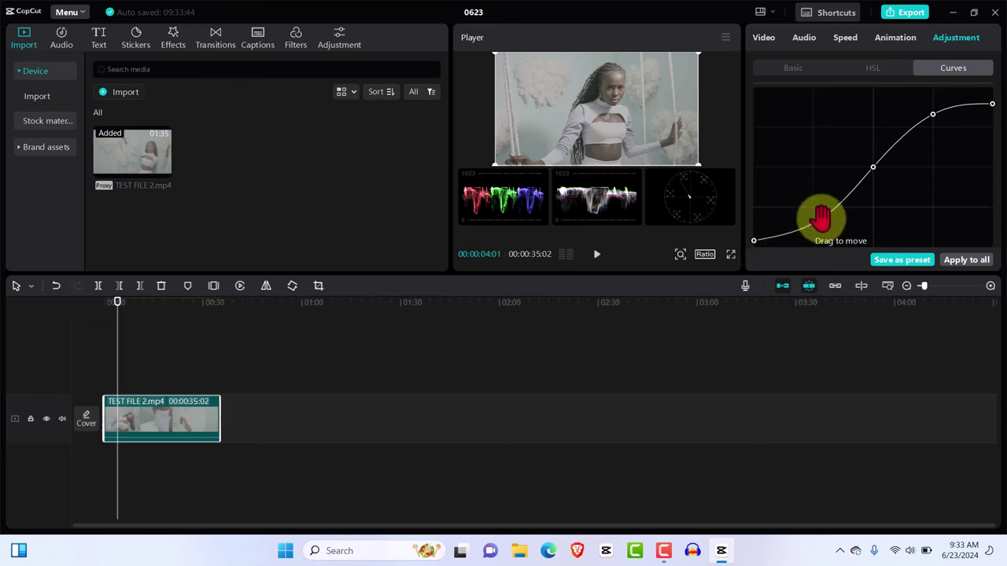
left_click_drag(817, 226, 819, 228)
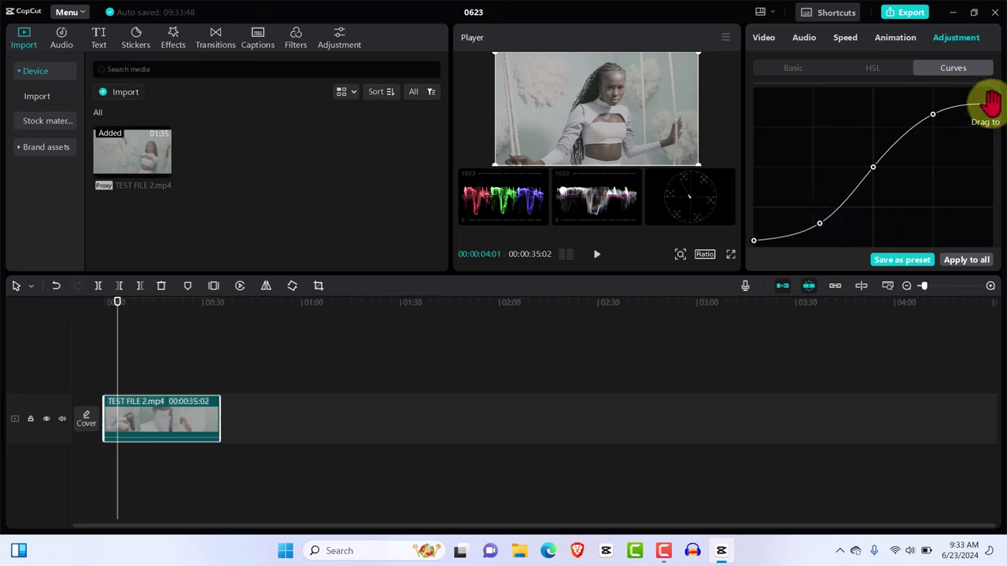
left_click_drag(991, 103, 990, 108)
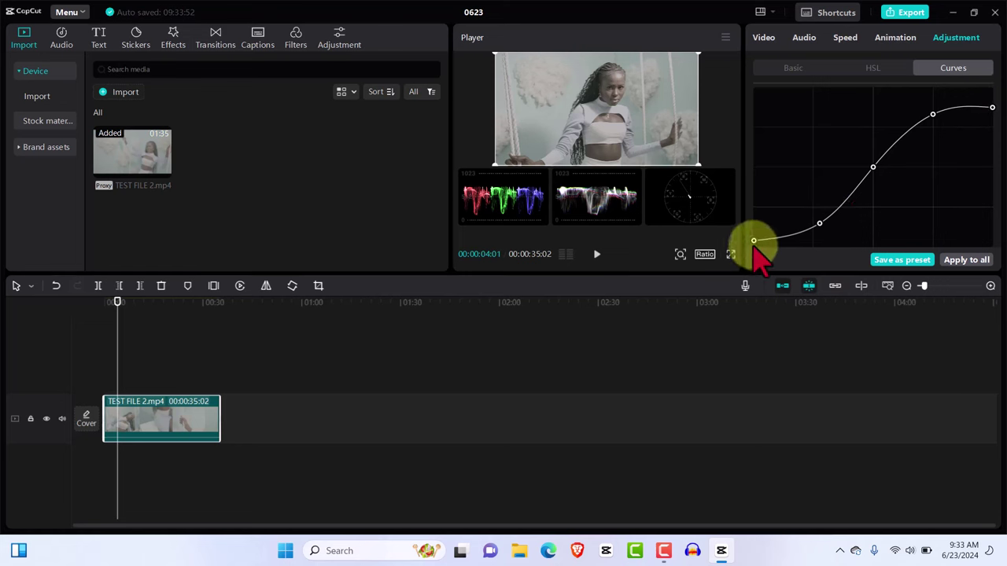
left_click_drag(753, 244, 753, 241)
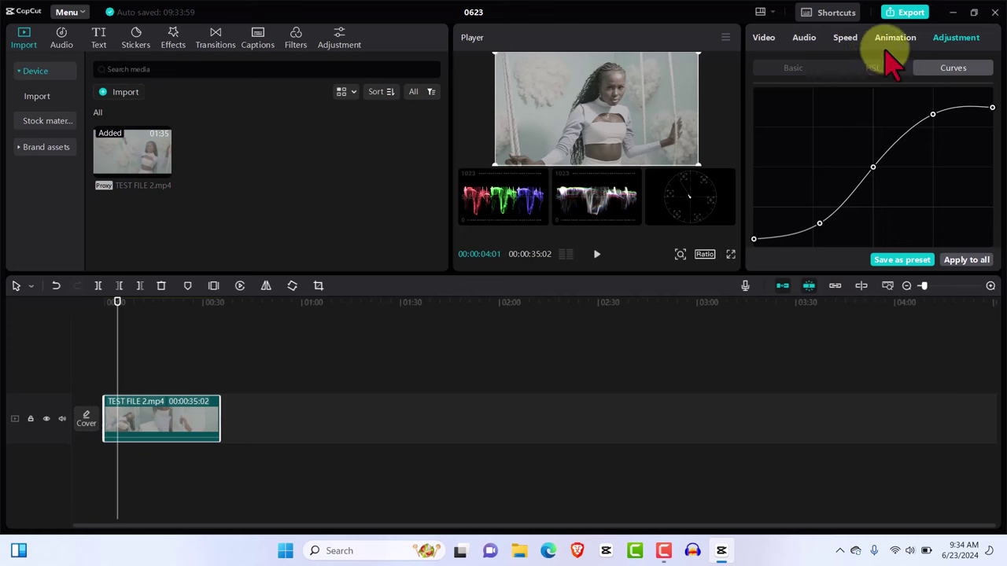
Step: In Basic adjustments, try a cooler Temp then reset it to 0, and raise Saturation to 34
left_click(795, 72)
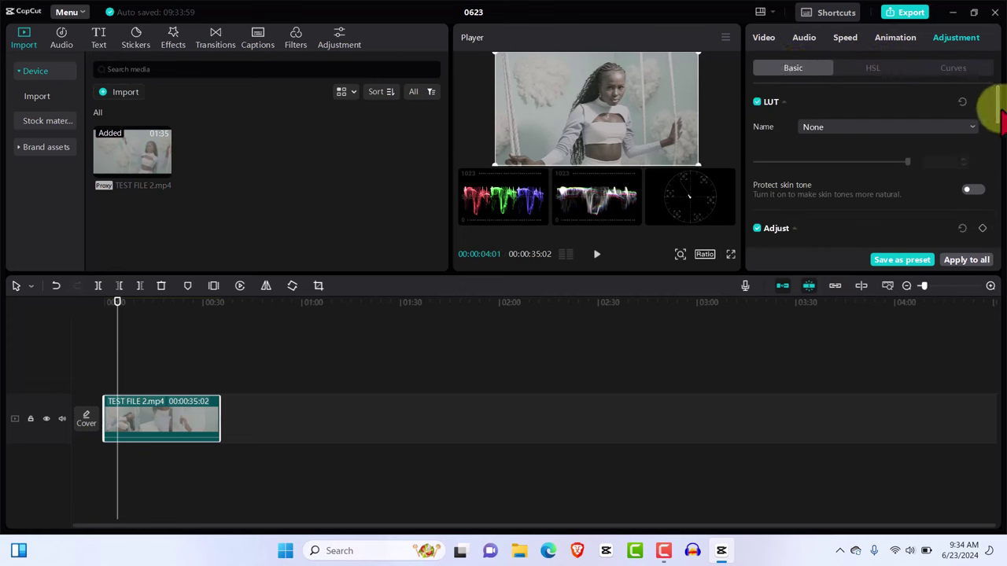
left_click_drag(998, 109, 998, 117)
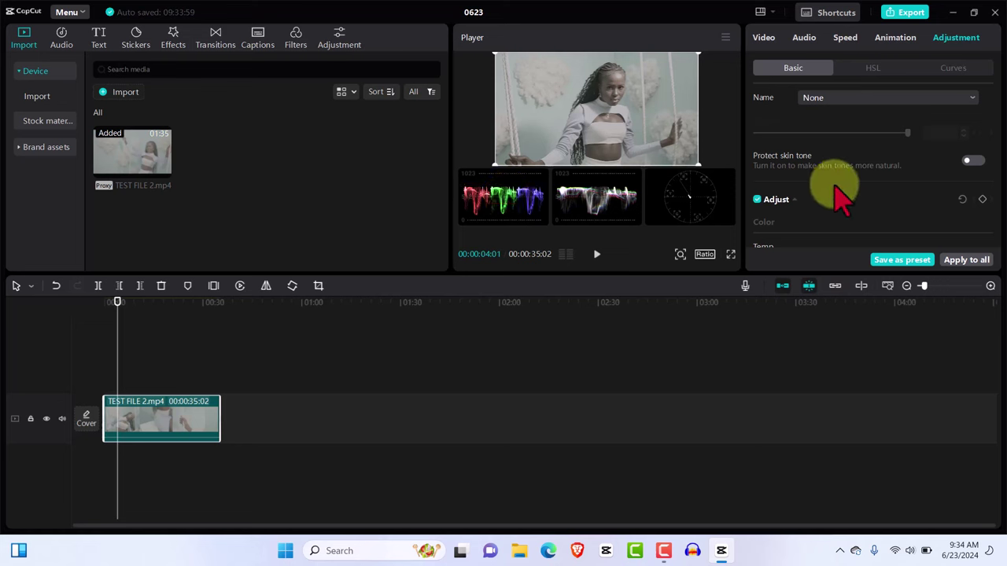
left_click_drag(997, 110, 996, 143)
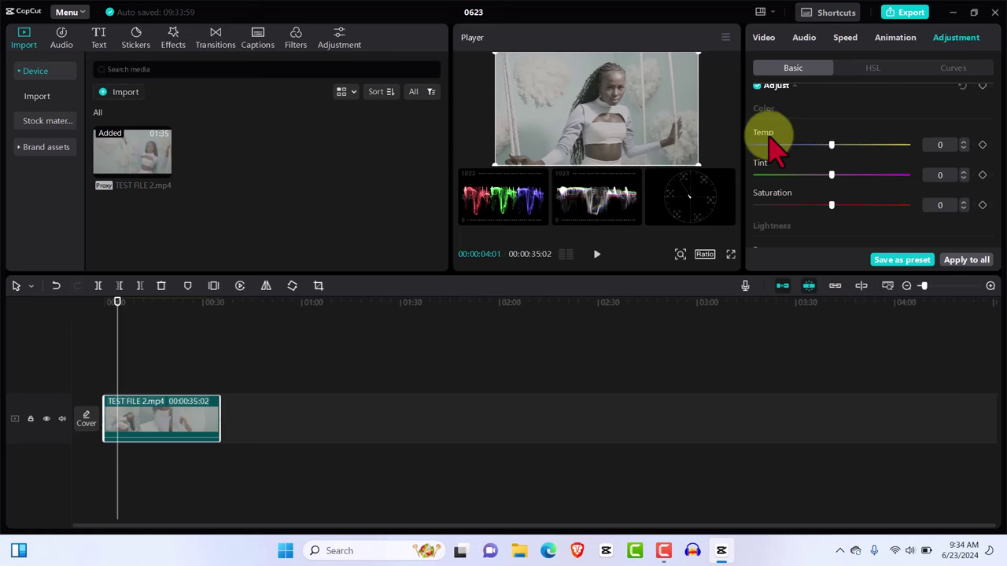
left_click_drag(831, 146, 778, 147)
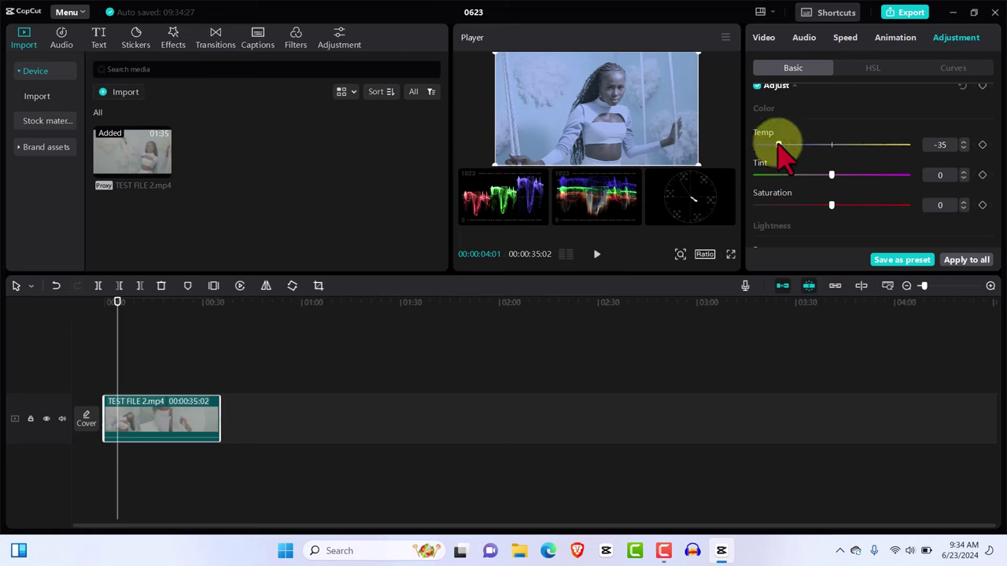
left_click_drag(780, 146, 831, 146)
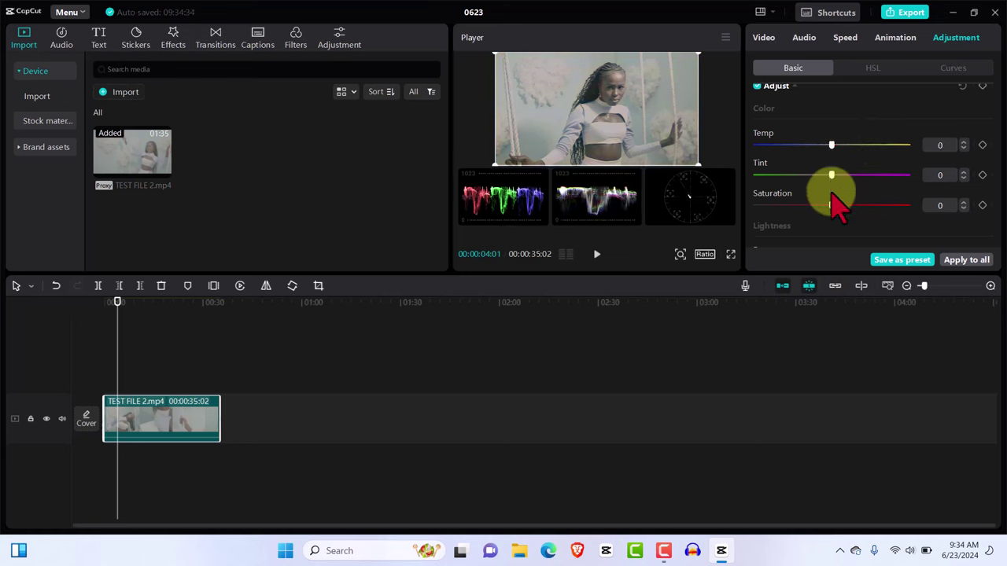
left_click_drag(831, 205, 886, 206)
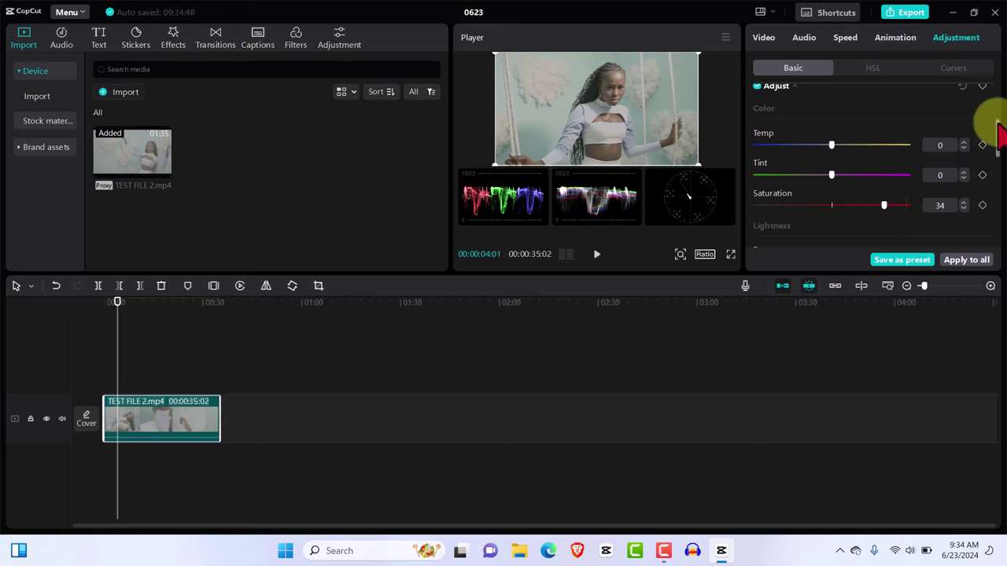
left_click_drag(998, 128, 996, 95)
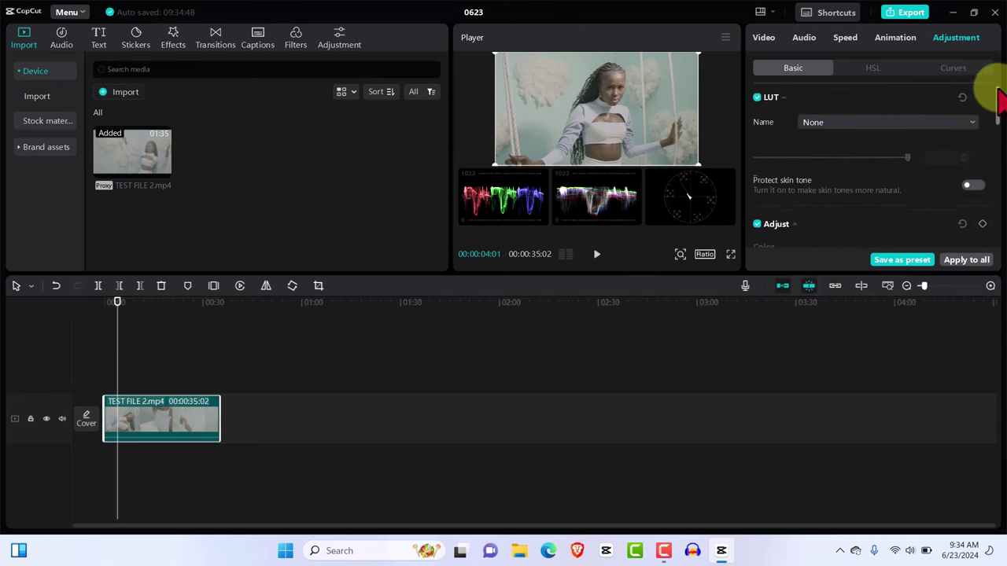
Step: In HSL, boost green saturation to 92 and cyan saturation to 38
left_click(874, 69)
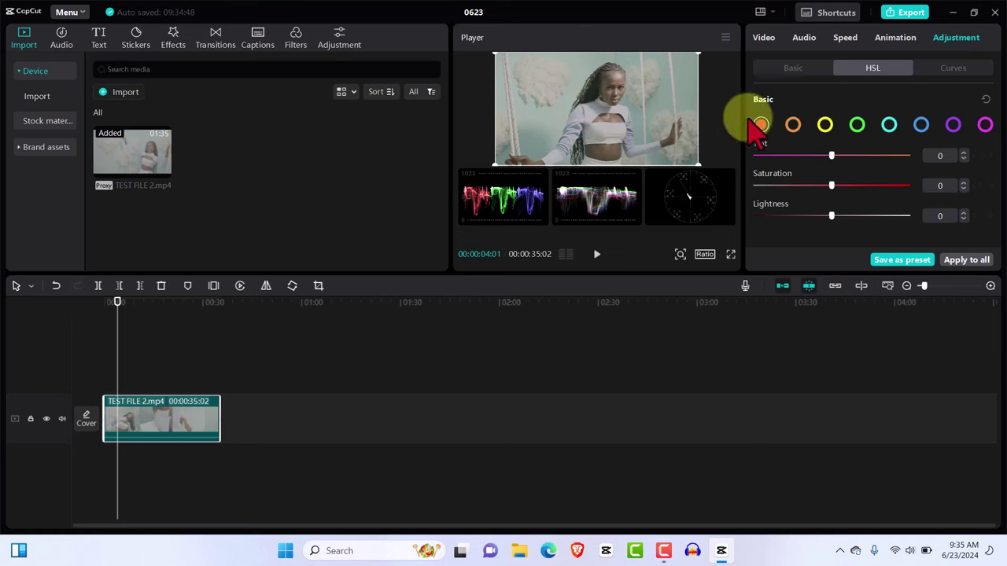
left_click(857, 126)
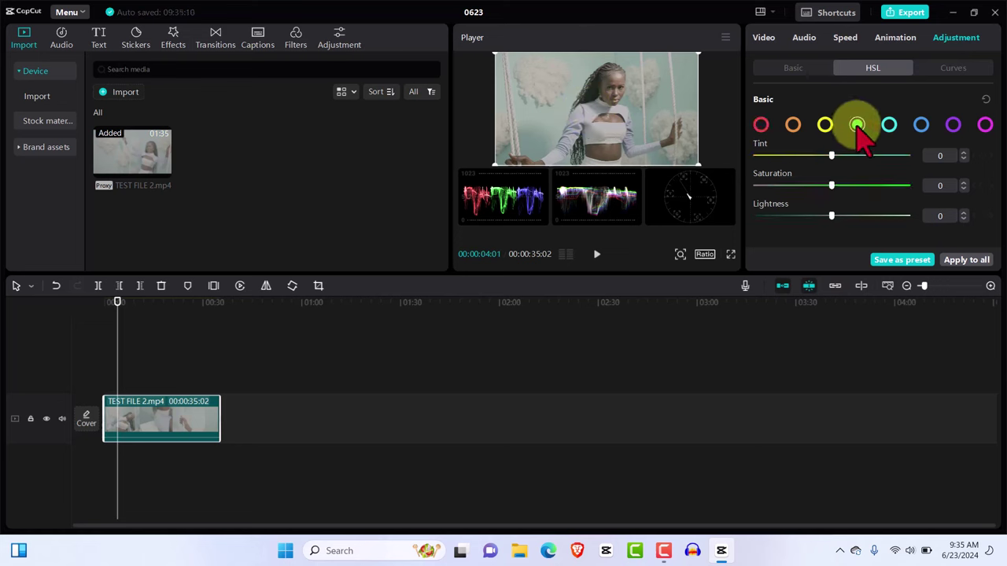
left_click_drag(832, 186, 741, 192)
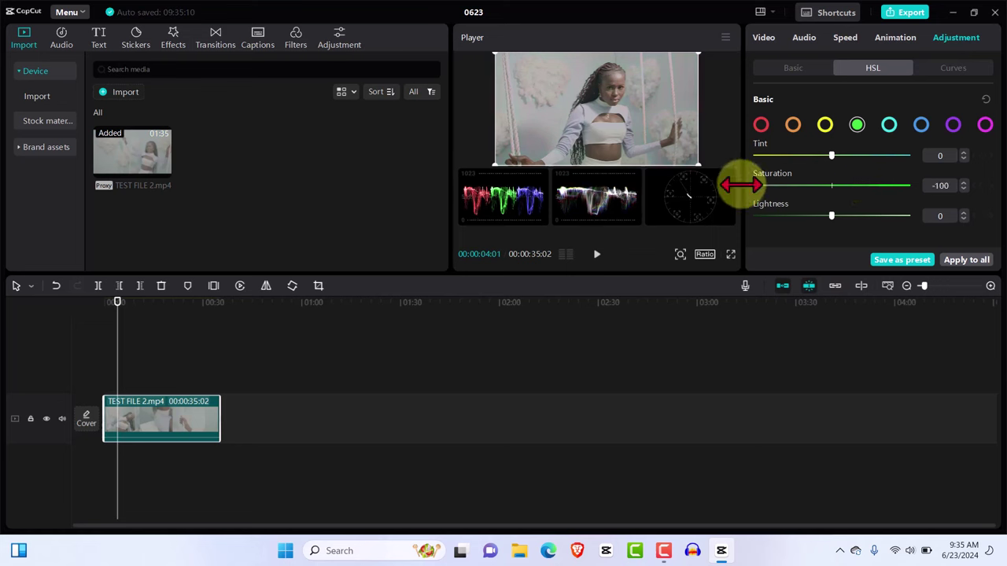
left_click(755, 188)
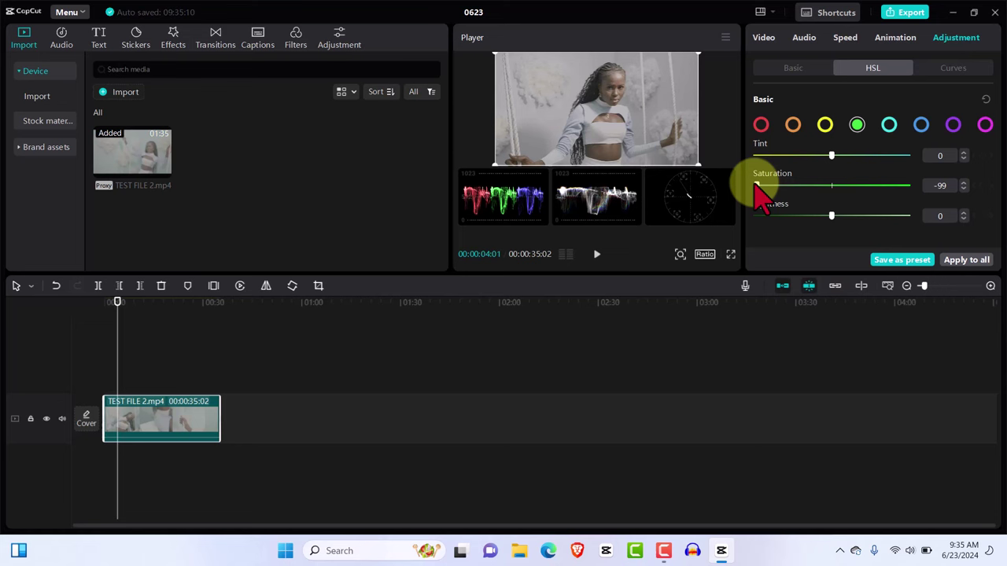
left_click_drag(755, 187, 905, 191)
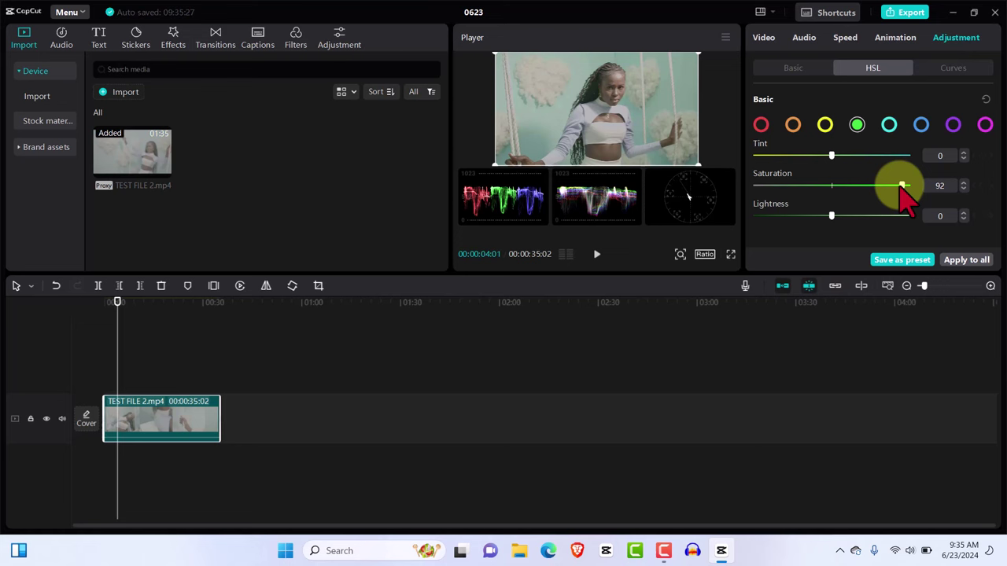
left_click(888, 126)
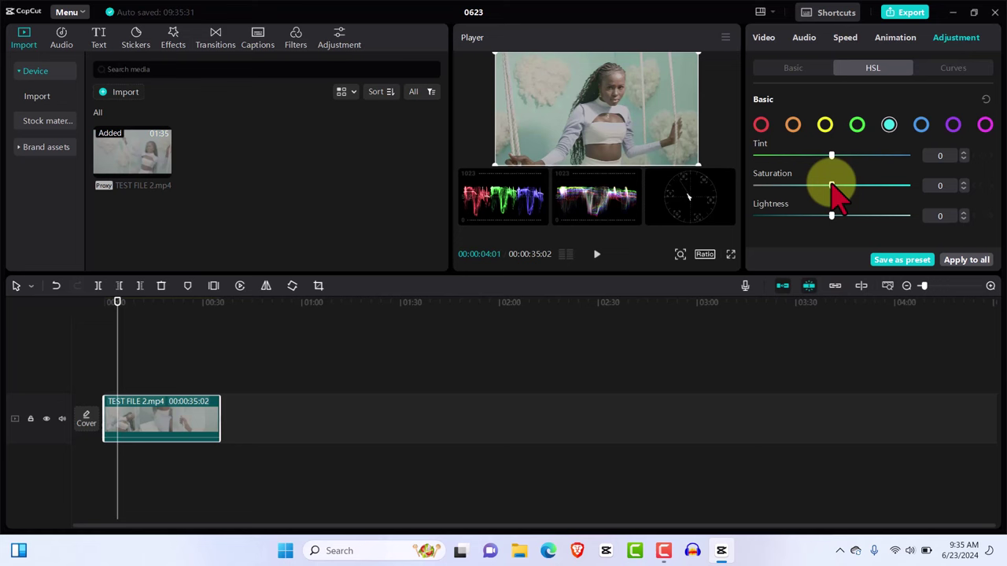
left_click_drag(833, 185, 859, 187)
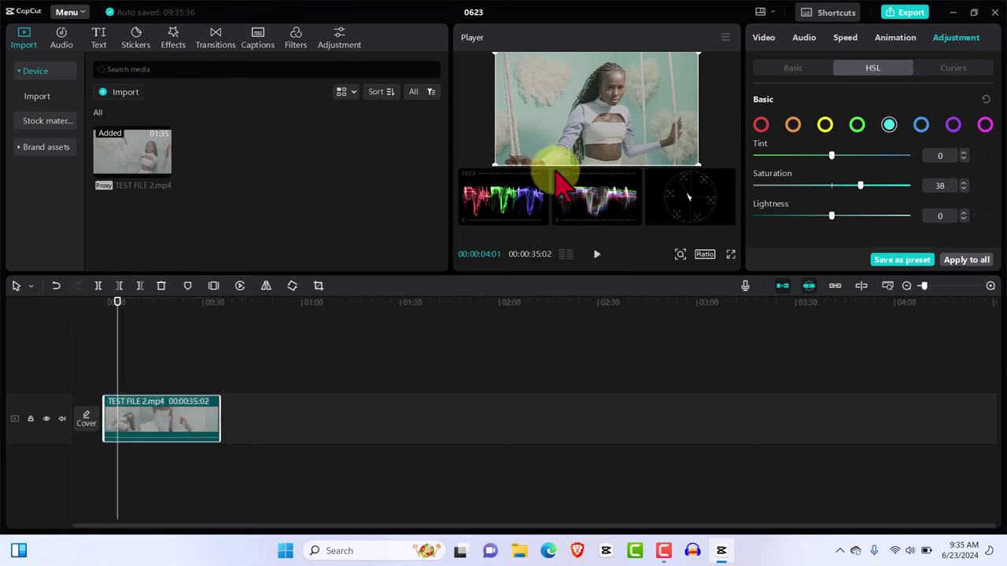
Step: Set the blue range to tint 15, saturation 100 and lightness 4
left_click(920, 126)
left_click_drag(832, 186, 894, 185)
left_click_drag(832, 155, 904, 157)
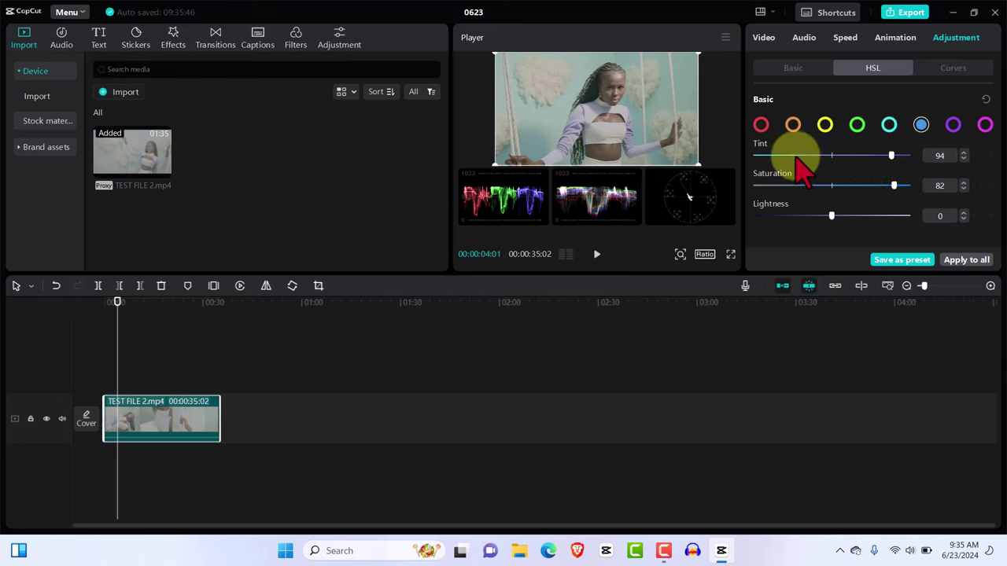
left_click_drag(796, 157, 843, 157)
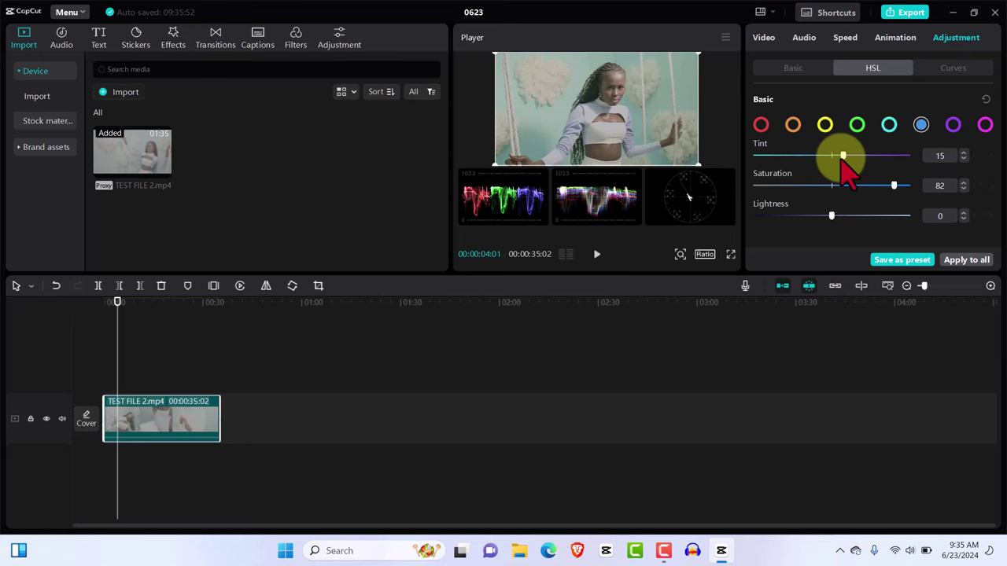
left_click_drag(831, 215, 910, 220)
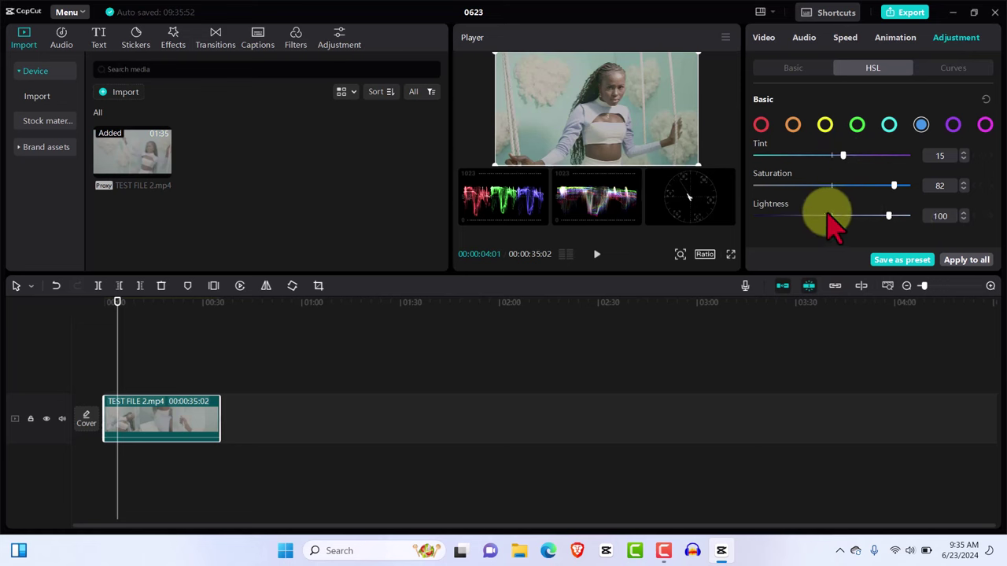
mouse_move(827, 215)
left_mouse_down()
mouse_move(785, 217)
mouse_move(844, 217)
mouse_move(835, 216)
left_mouse_up()
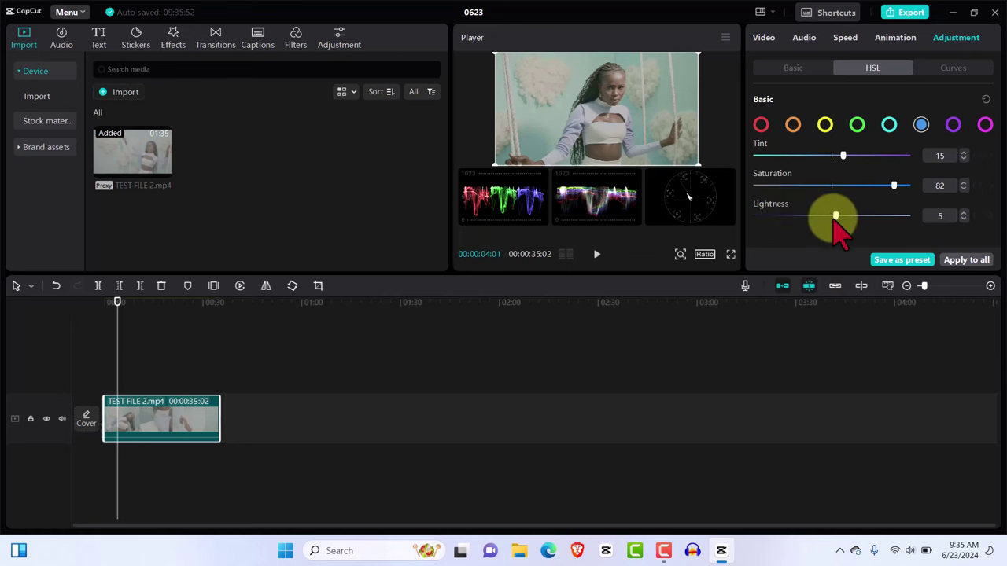
left_click_drag(894, 185, 909, 185)
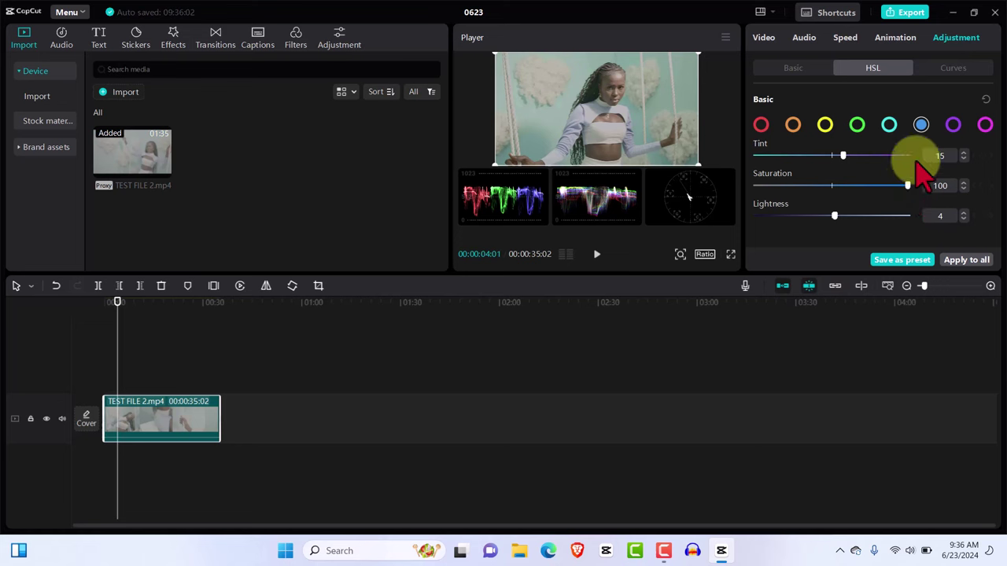
Step: Desaturate the purples and shift their tint, then fine-tune cyan saturation
left_click(954, 127)
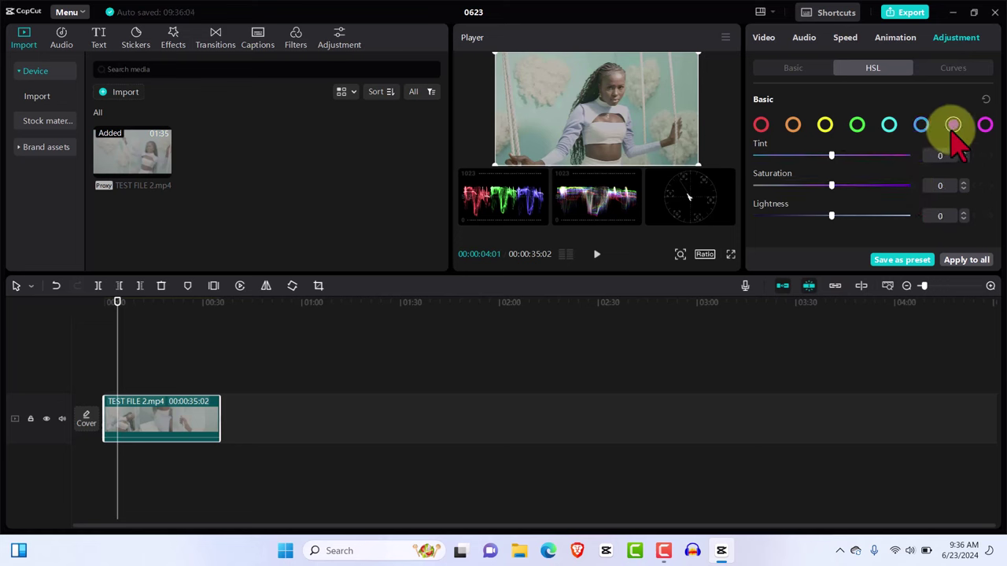
mouse_move(833, 187)
left_mouse_down()
mouse_move(895, 188)
mouse_move(817, 189)
left_mouse_up()
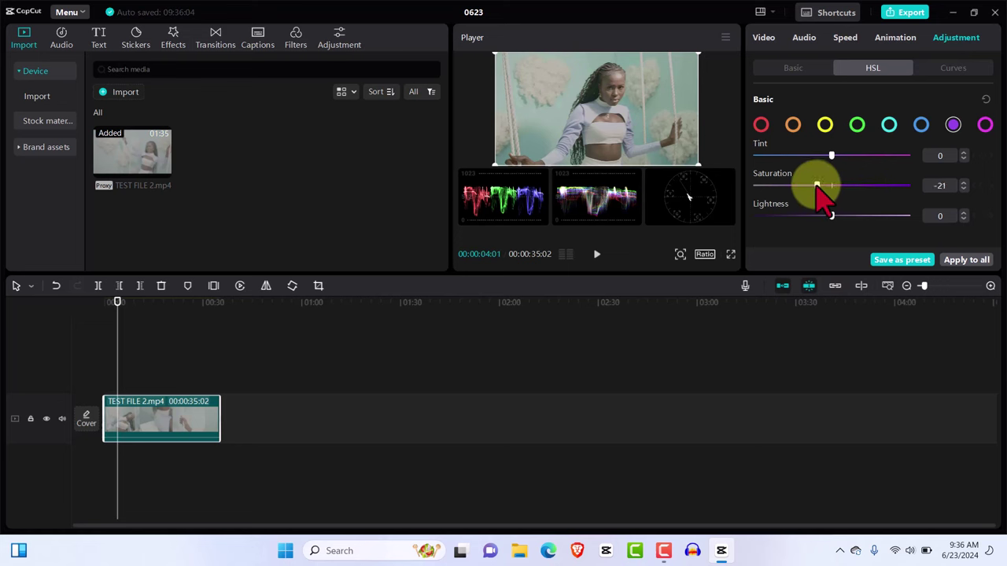
left_click_drag(832, 156, 811, 156)
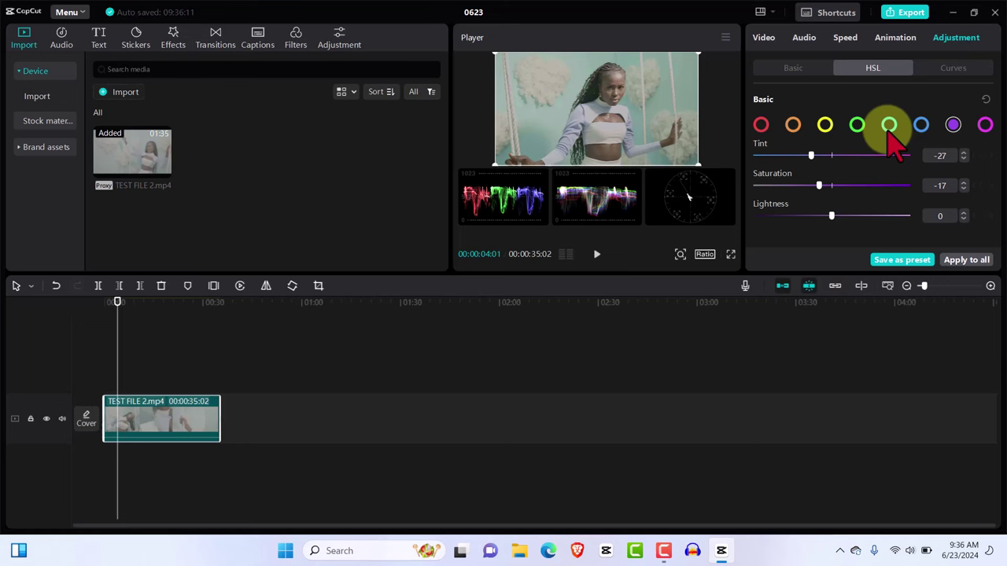
left_click(888, 128)
left_click(862, 187)
mouse_move(861, 187)
left_mouse_down()
mouse_move(875, 186)
mouse_move(858, 187)
left_mouse_up()
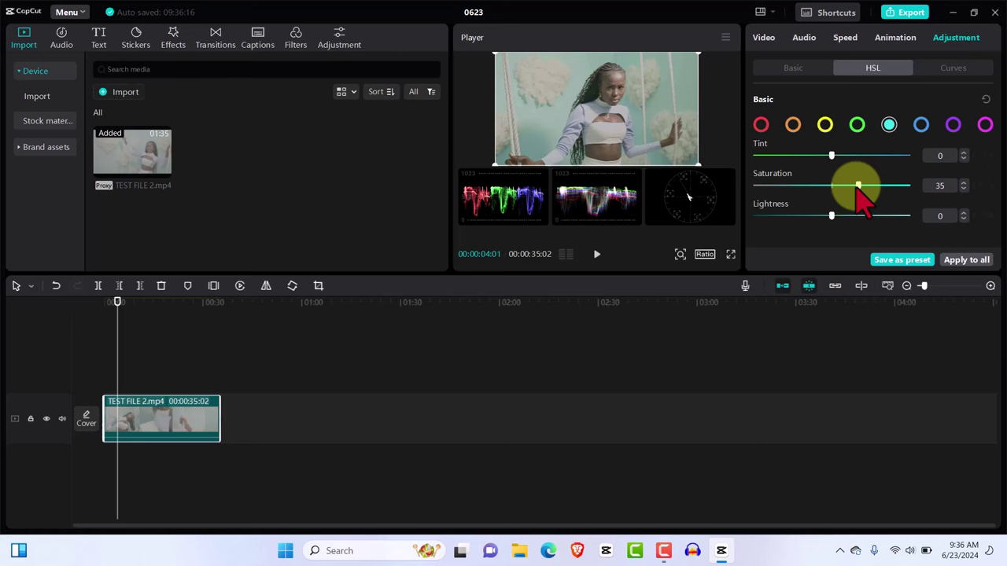
Step: Raise orange saturation to 63 and green saturation to the full 100
left_click(793, 126)
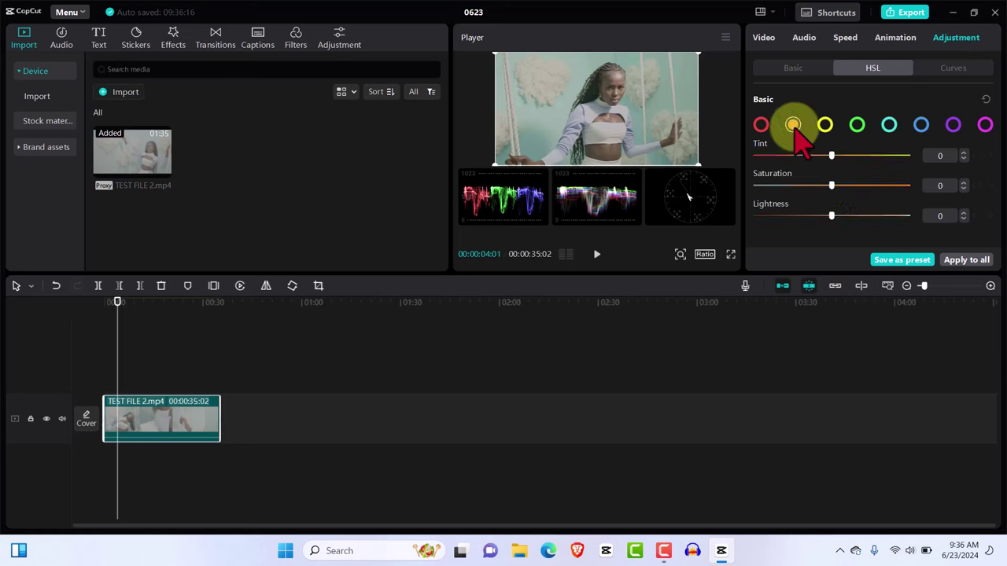
left_click_drag(832, 187, 881, 187)
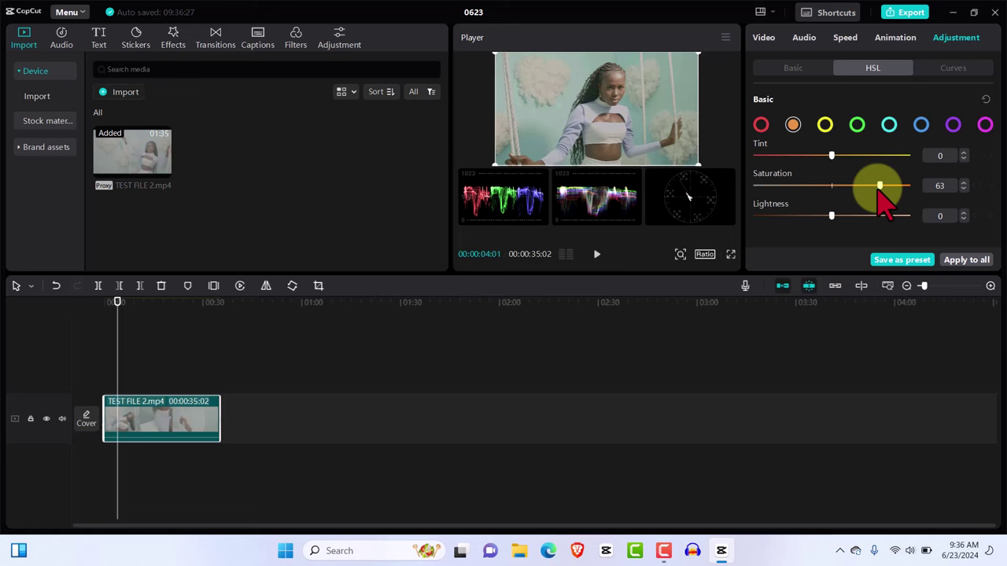
left_click(857, 128)
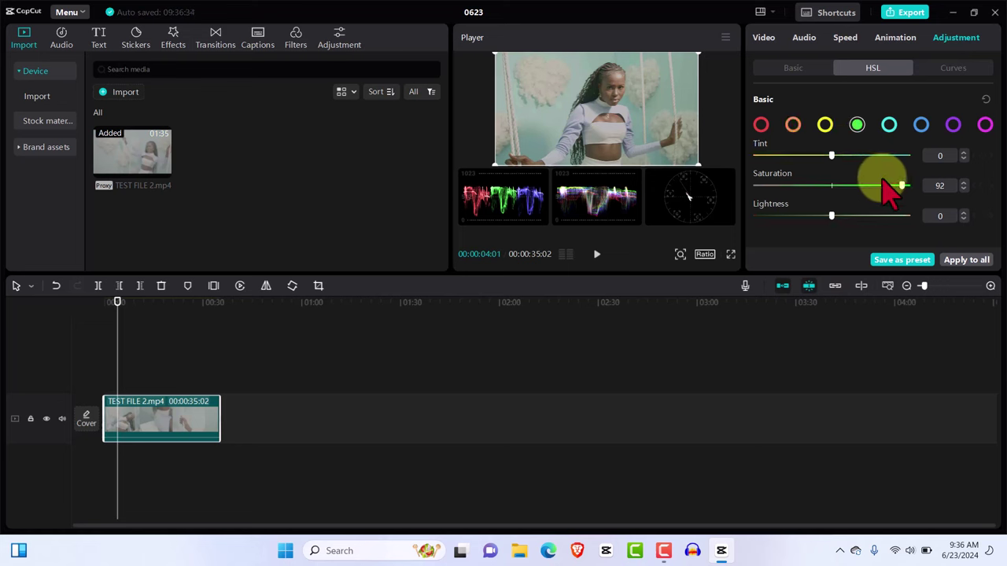
left_click_drag(881, 185, 910, 189)
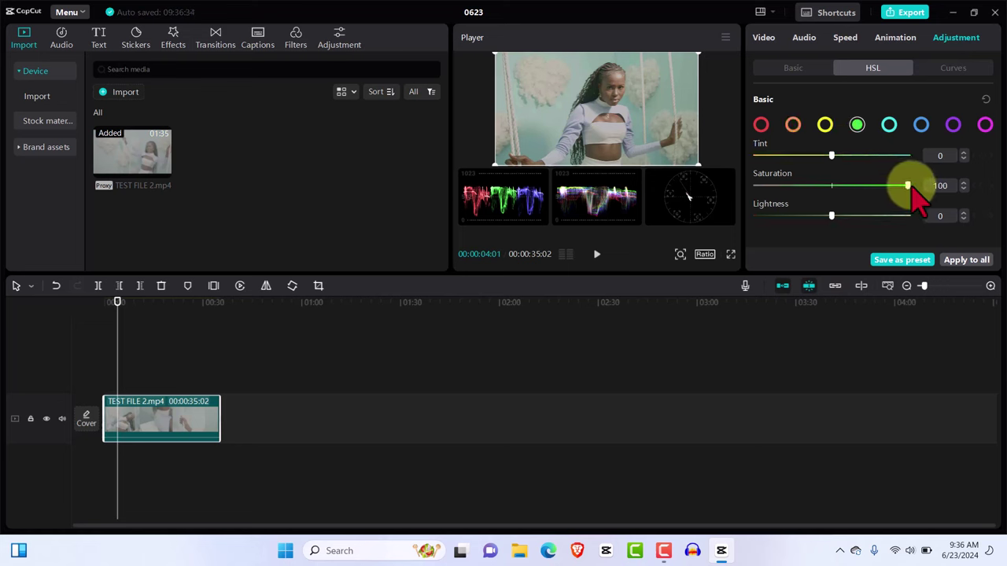
Step: In Basic adjustments, lower the clip's exposure to -5
left_click(794, 71)
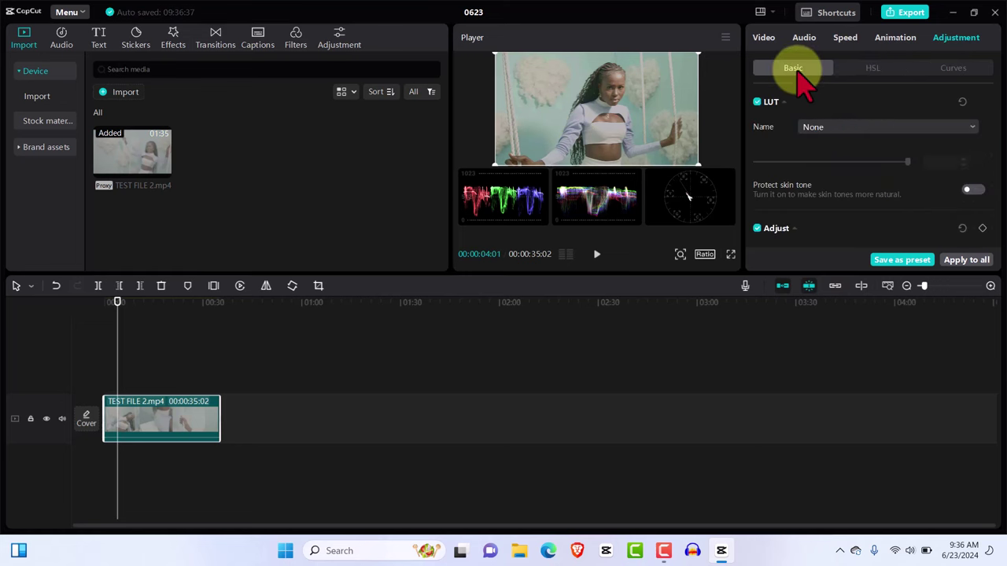
left_click_drag(998, 94, 995, 165)
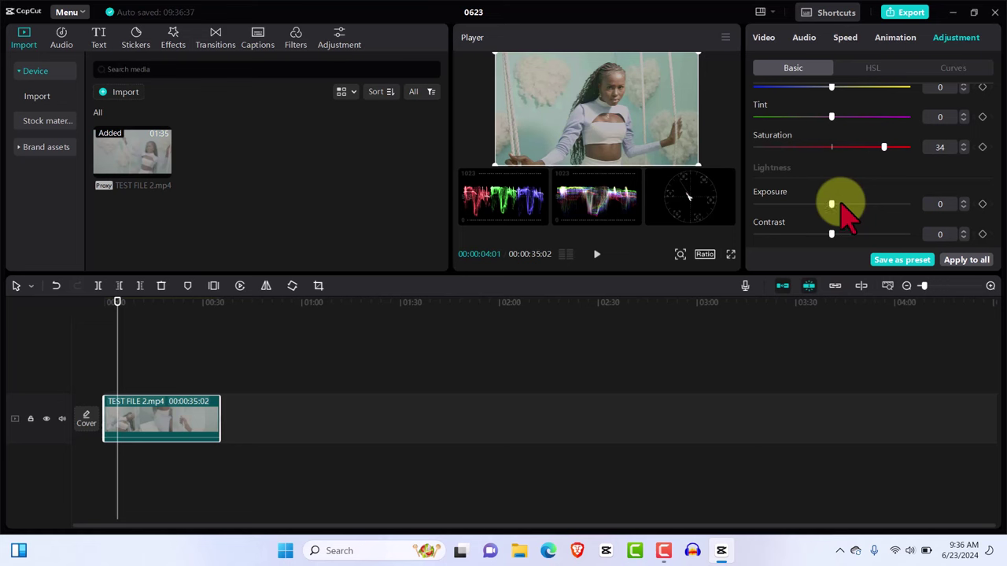
mouse_move(832, 204)
left_mouse_down()
mouse_move(868, 213)
mouse_move(824, 206)
left_mouse_up()
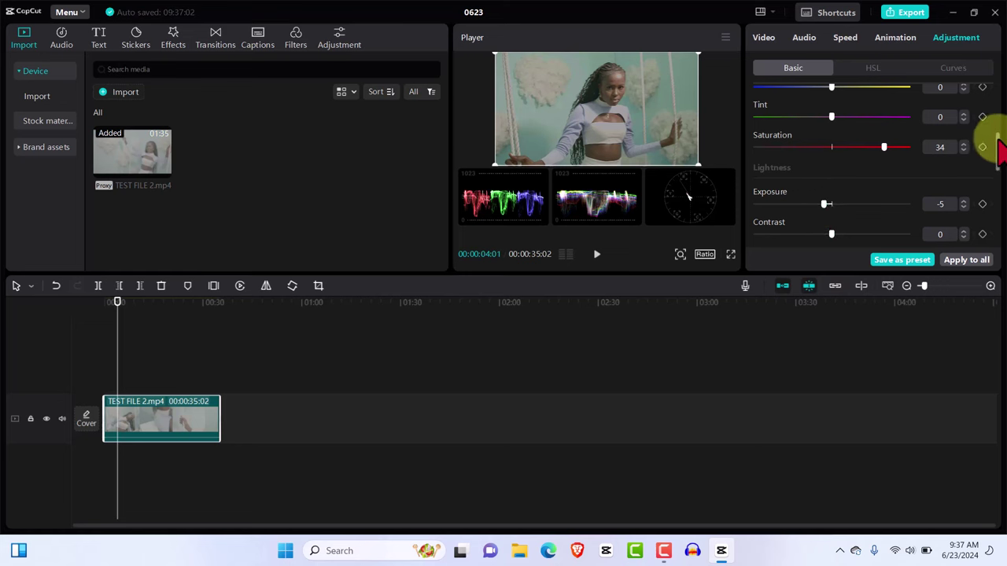
Step: Set Highlight to 21 and deepen Shadow to -20
scroll(998, 149, "down", 3)
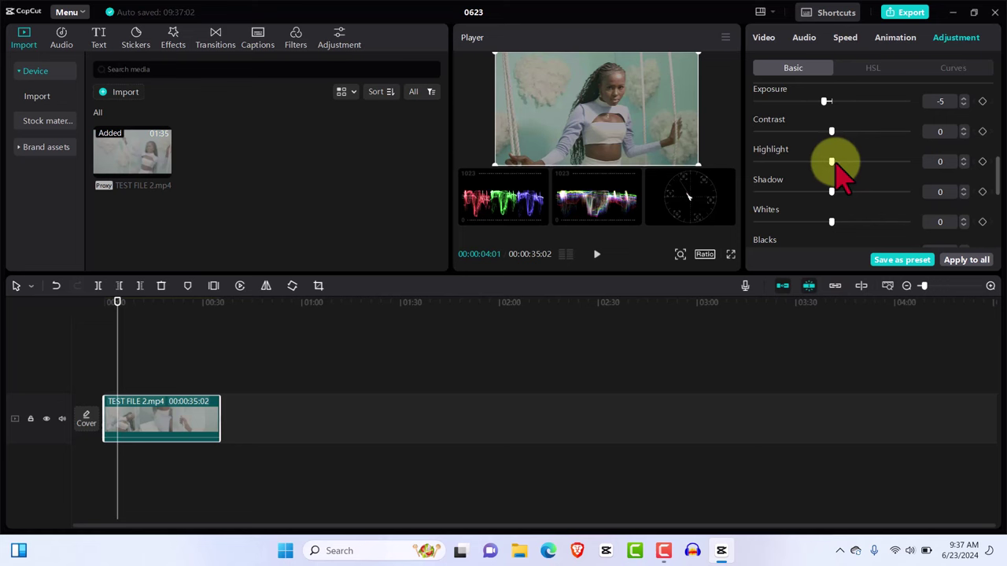
left_click_drag(836, 163, 877, 162)
left_click_drag(863, 168, 860, 168)
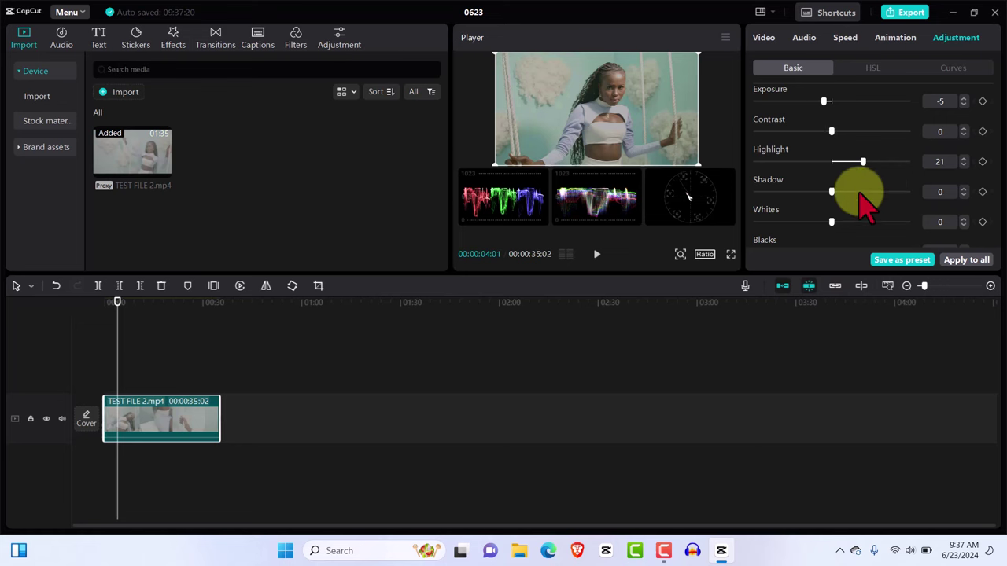
left_click_drag(831, 191, 797, 192)
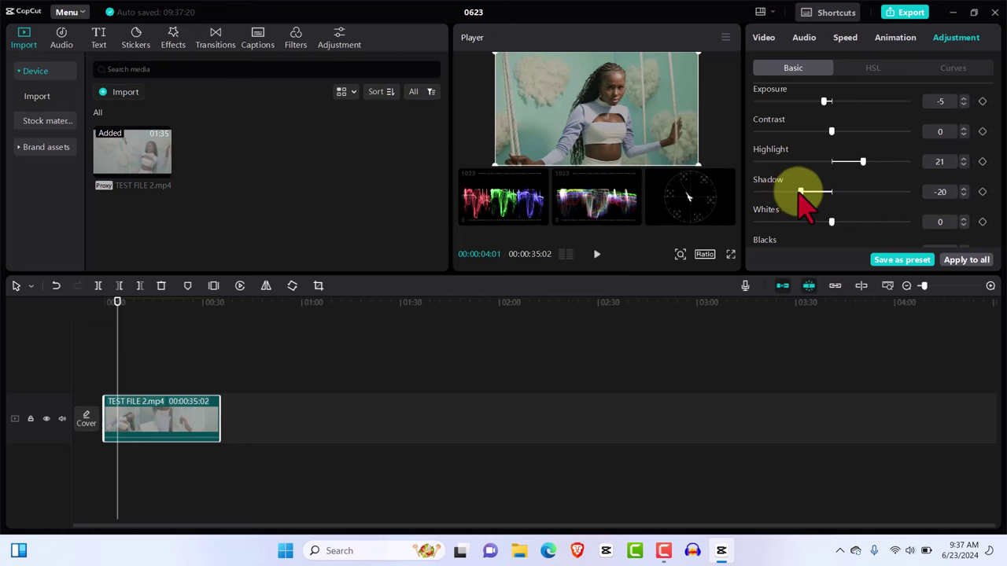
Step: Play and pause the clip to check the grade, then raise Whites to 4
left_click(597, 254)
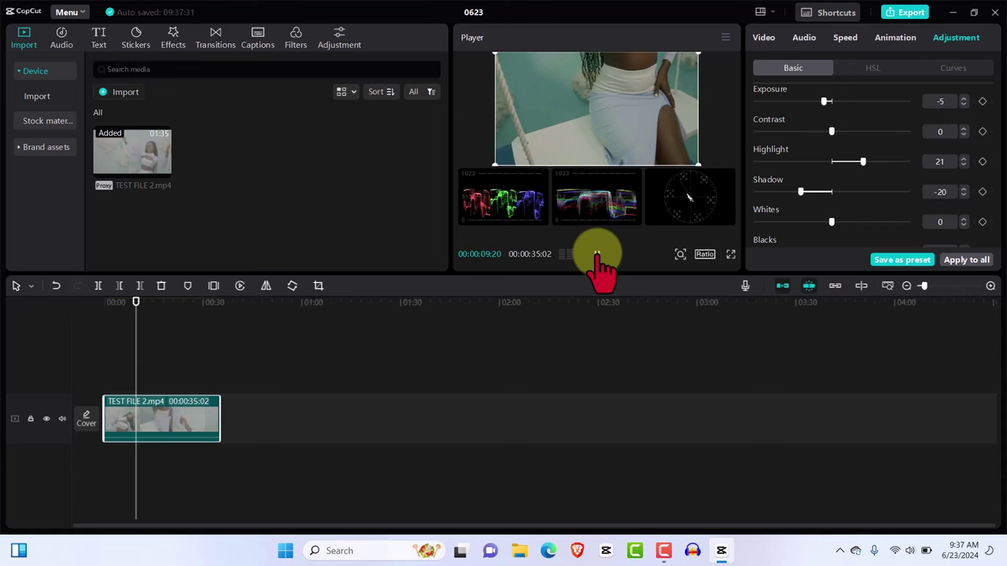
left_click(596, 254)
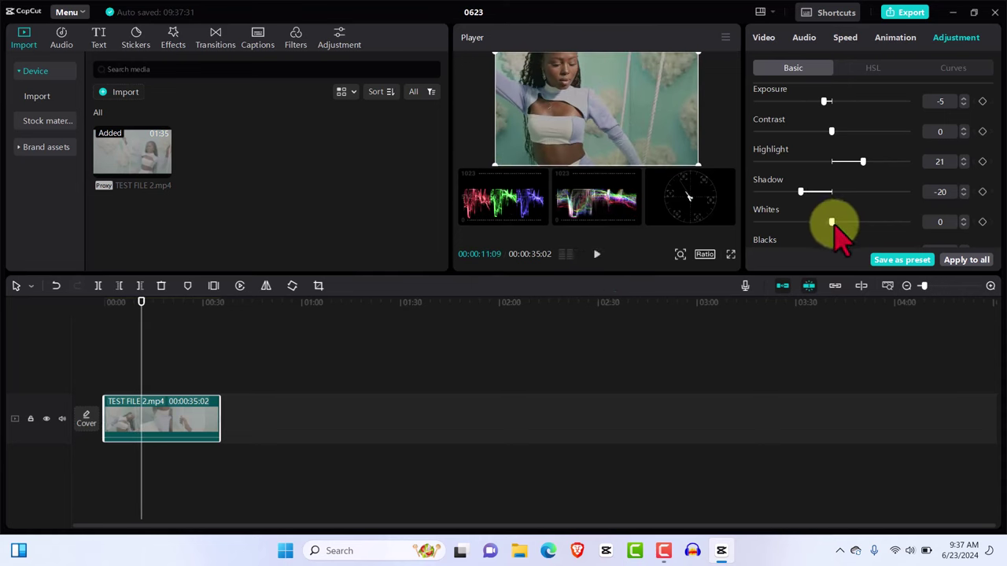
mouse_move(831, 222)
left_mouse_down()
mouse_move(791, 225)
mouse_move(826, 232)
mouse_move(837, 222)
left_mouse_up()
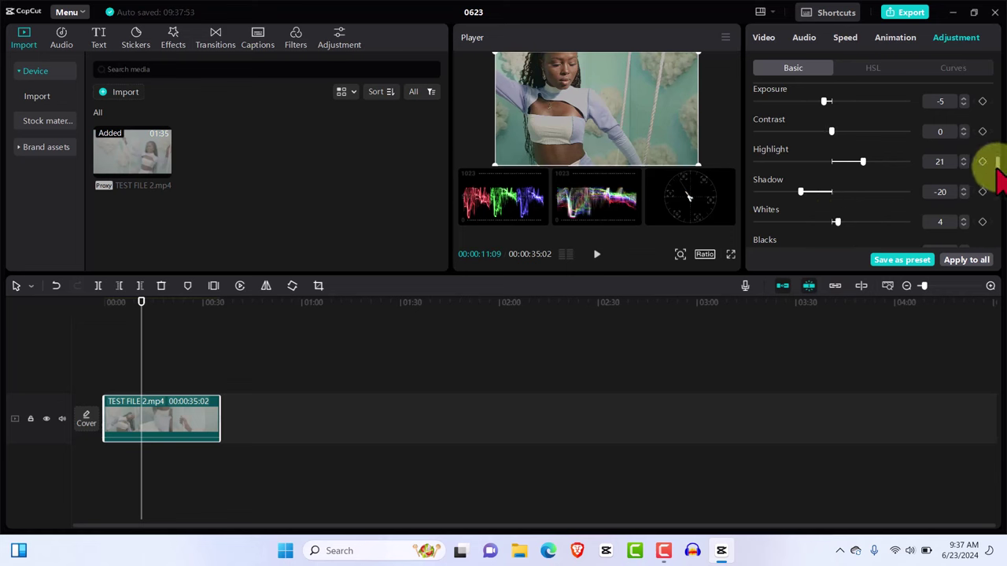
left_click_drag(995, 167, 996, 210)
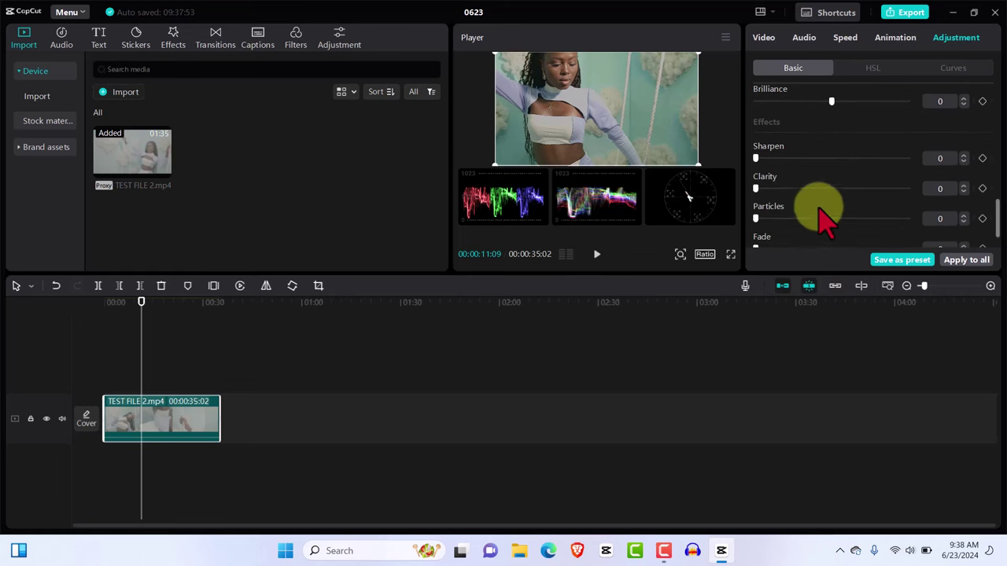
Step: Set Clarity to 36, trying Sharpen and Particles but returning both to 0
left_click_drag(756, 158, 799, 158)
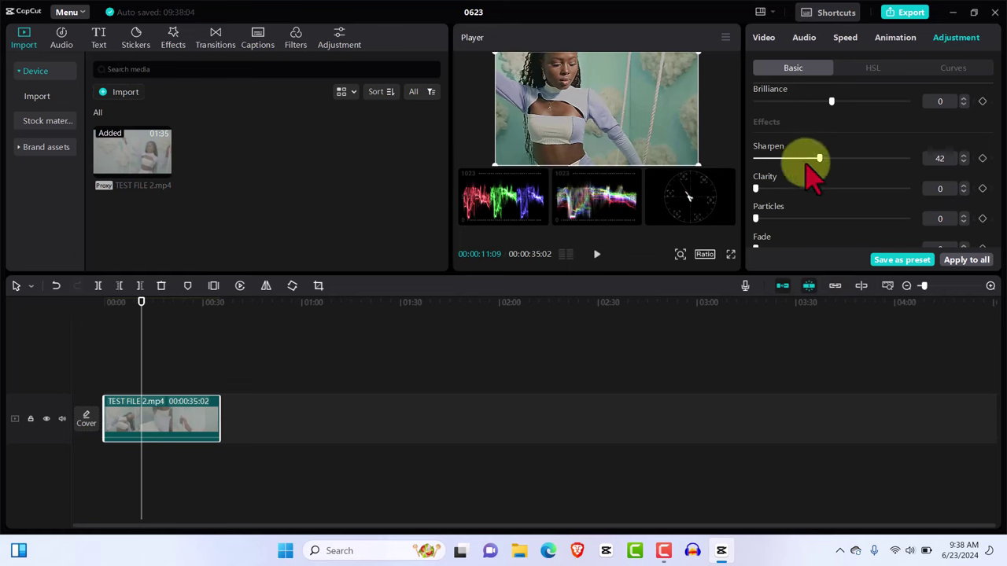
left_click_drag(819, 158, 754, 159)
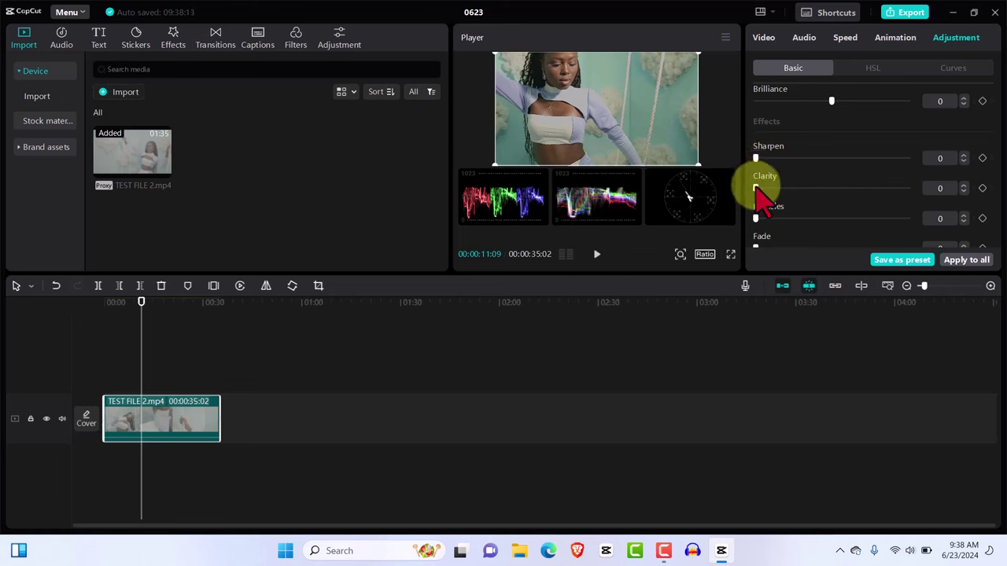
left_click_drag(756, 189, 833, 189)
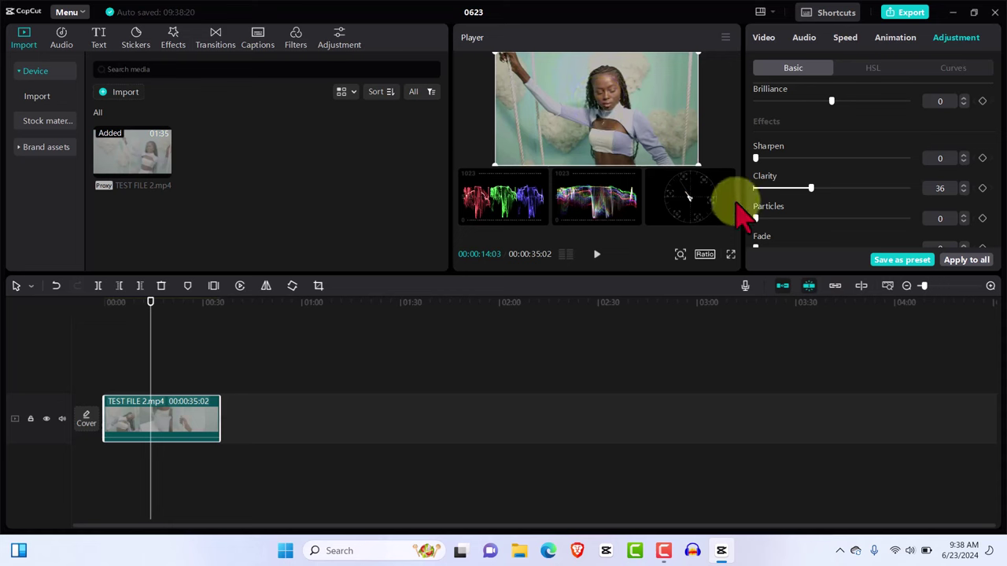
left_click_drag(755, 219, 854, 219)
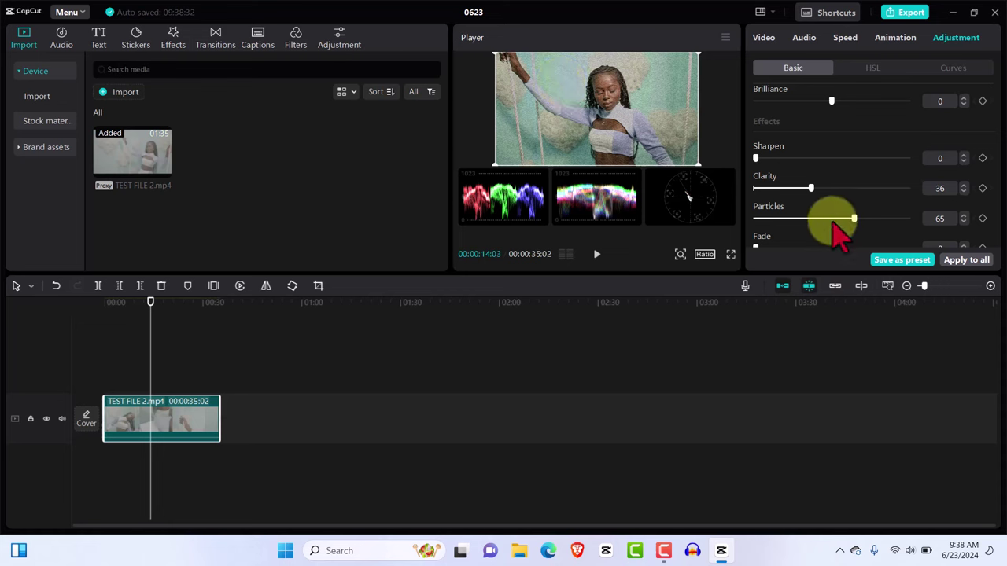
left_click_drag(837, 232, 751, 231)
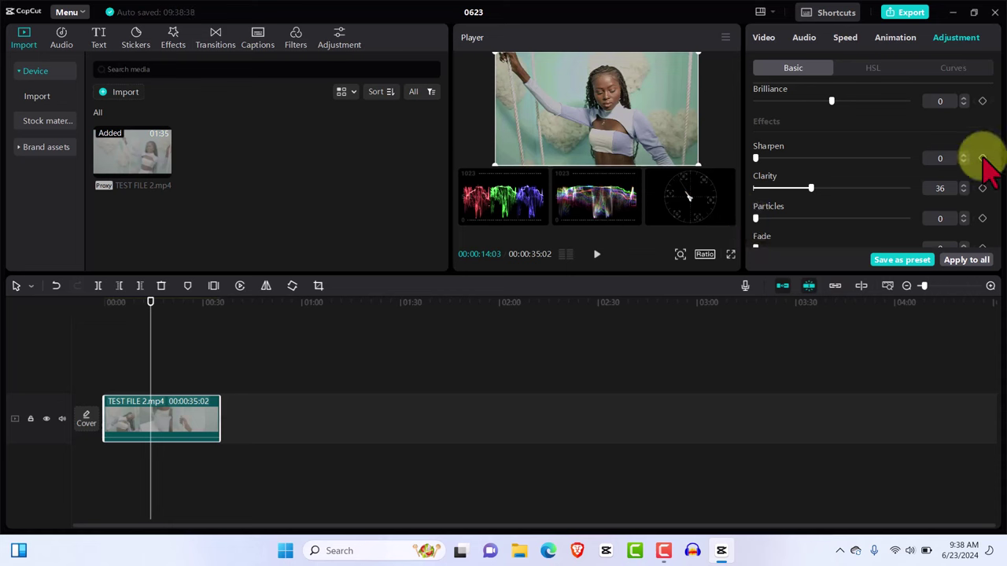
Step: Set Vignette to 20 after trying 36, then play and scrub the clip to review it
scroll(995, 227, "down", 1)
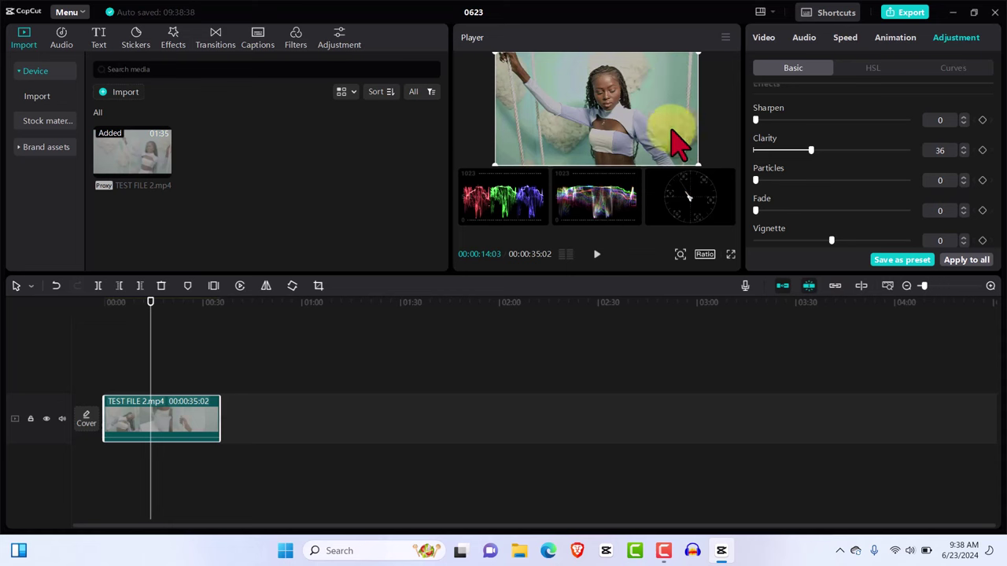
left_click_drag(832, 240, 869, 241)
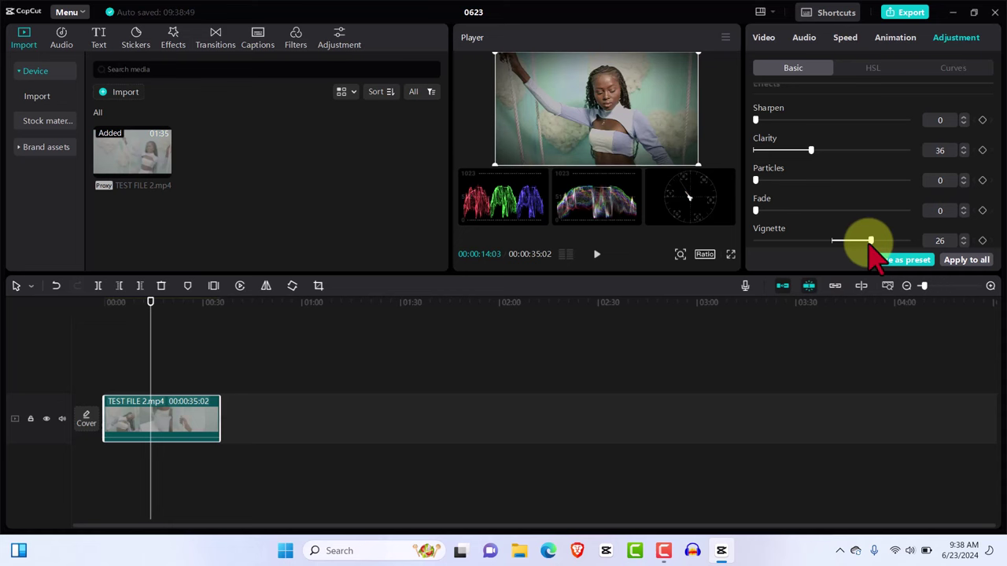
left_click_drag(871, 241, 861, 241)
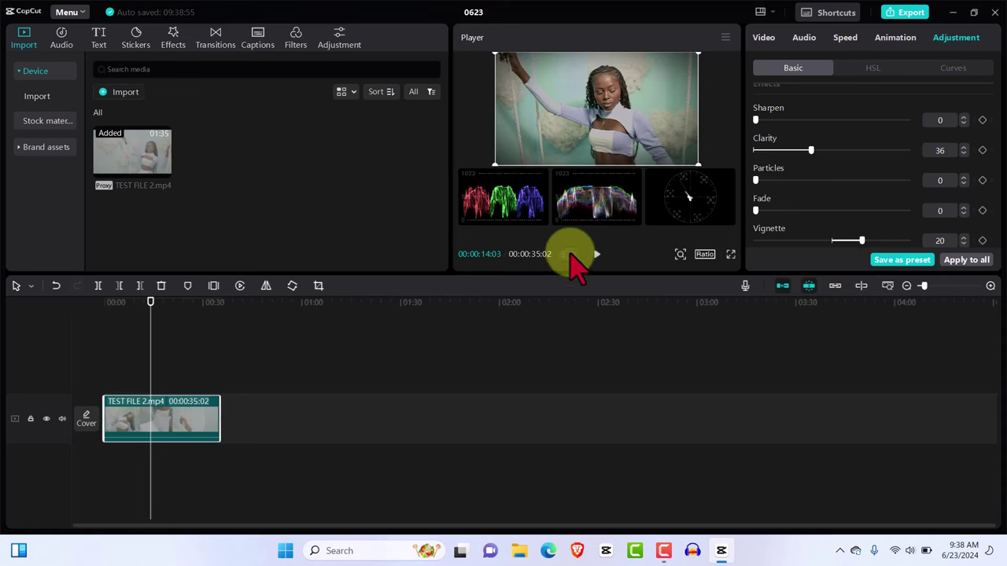
left_click(596, 256)
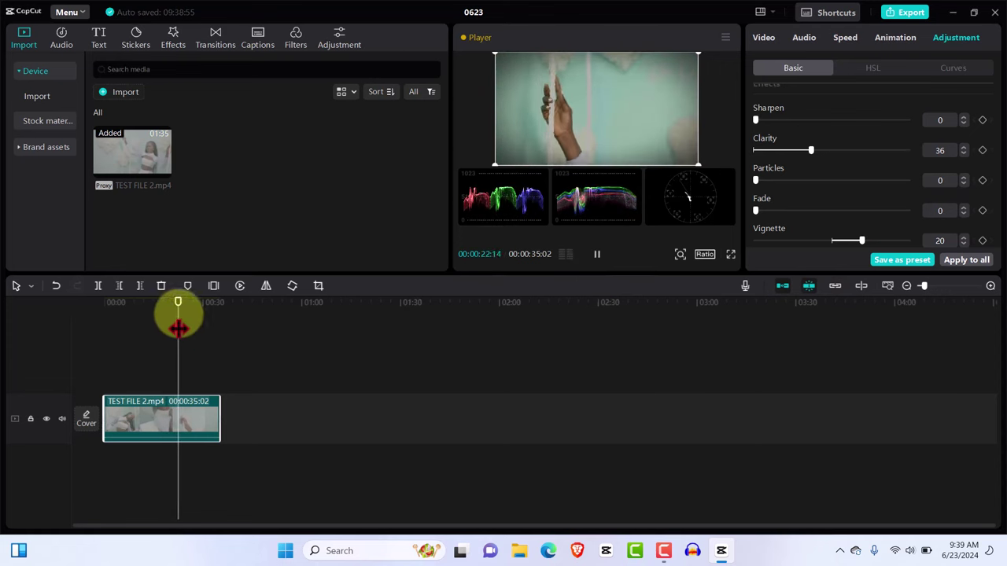
left_click_drag(180, 310, 118, 320)
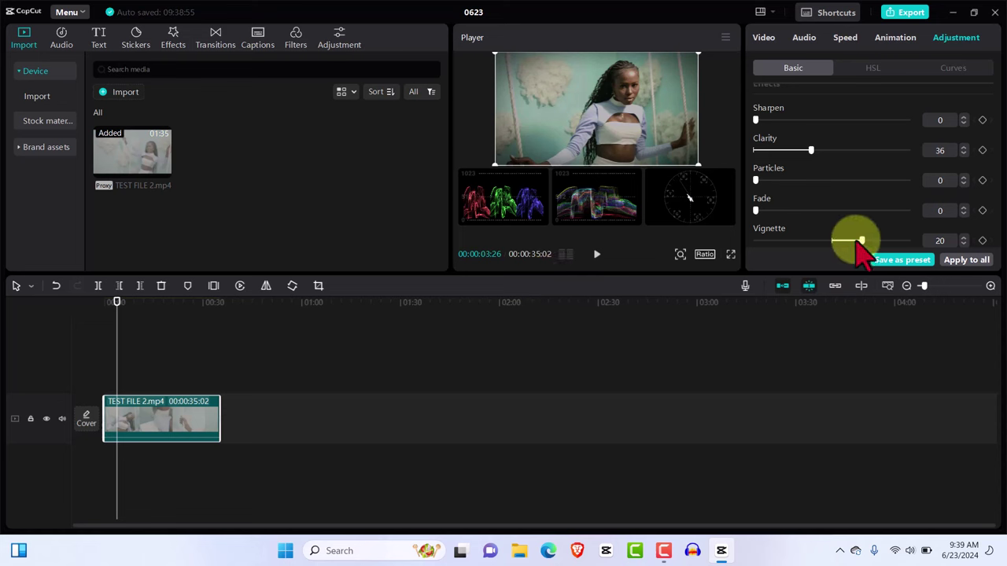
Step: Lower the vignette in stages down to 7, then play back the clip to review the final look
left_click(851, 240)
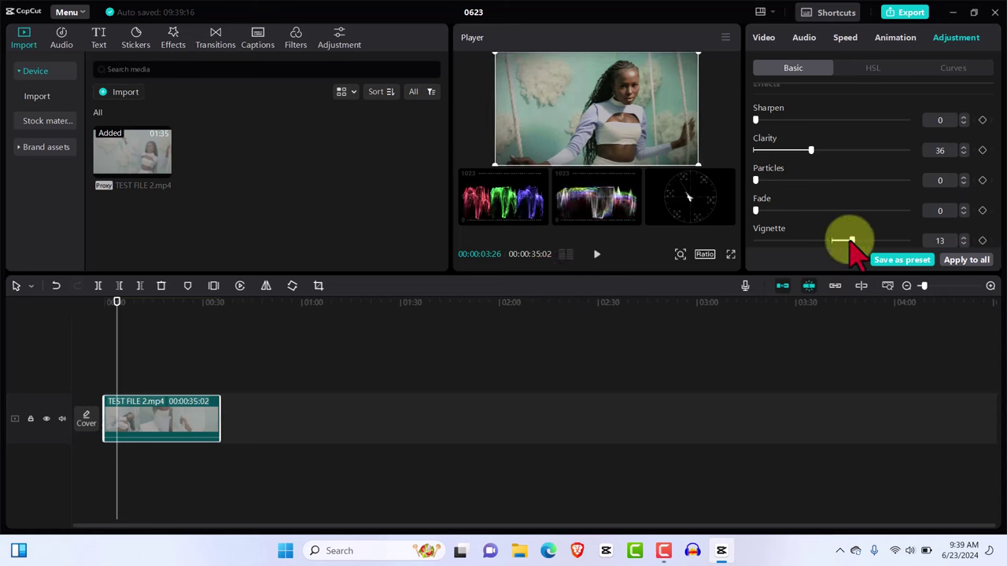
left_click(843, 241)
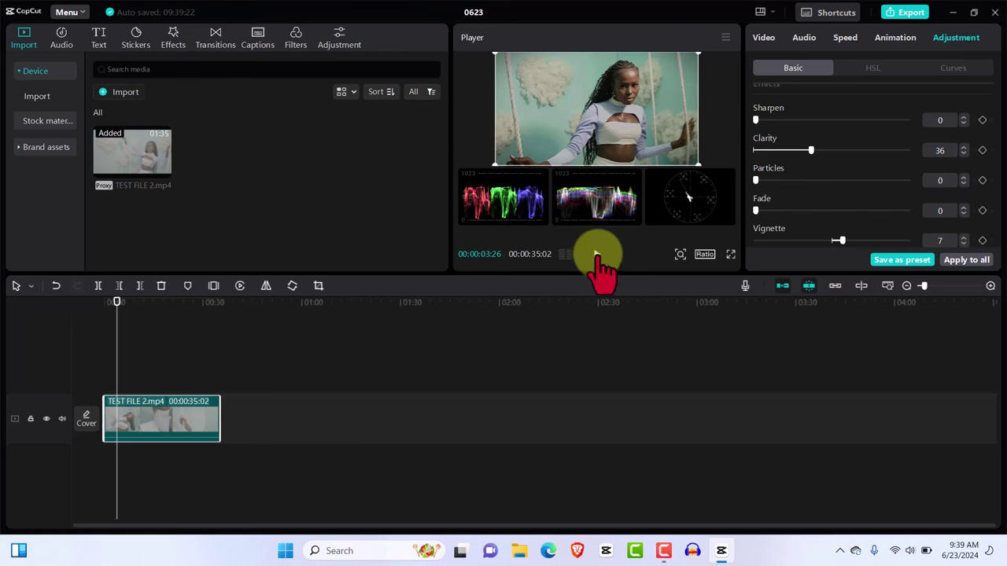
left_click(596, 254)
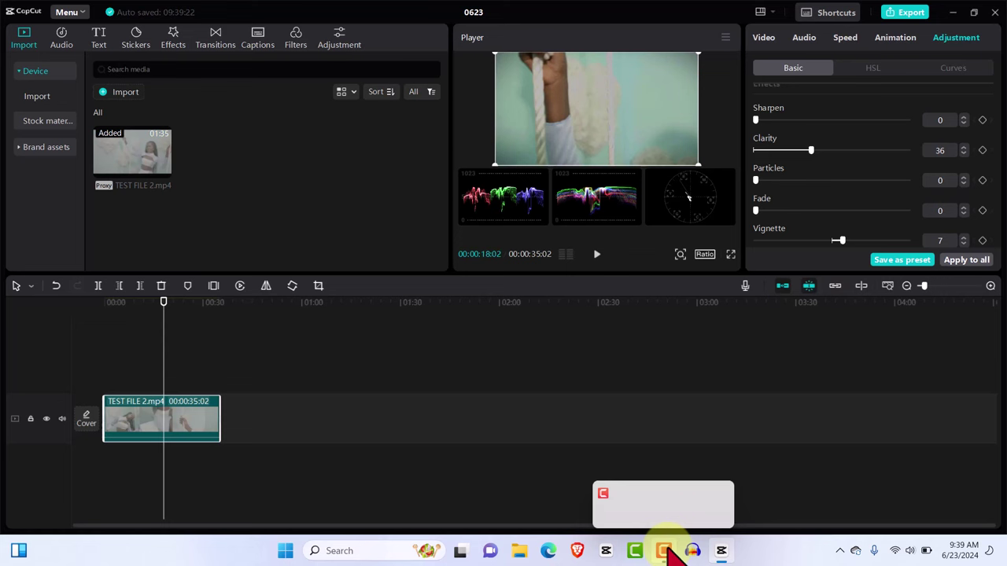
left_click(669, 550)
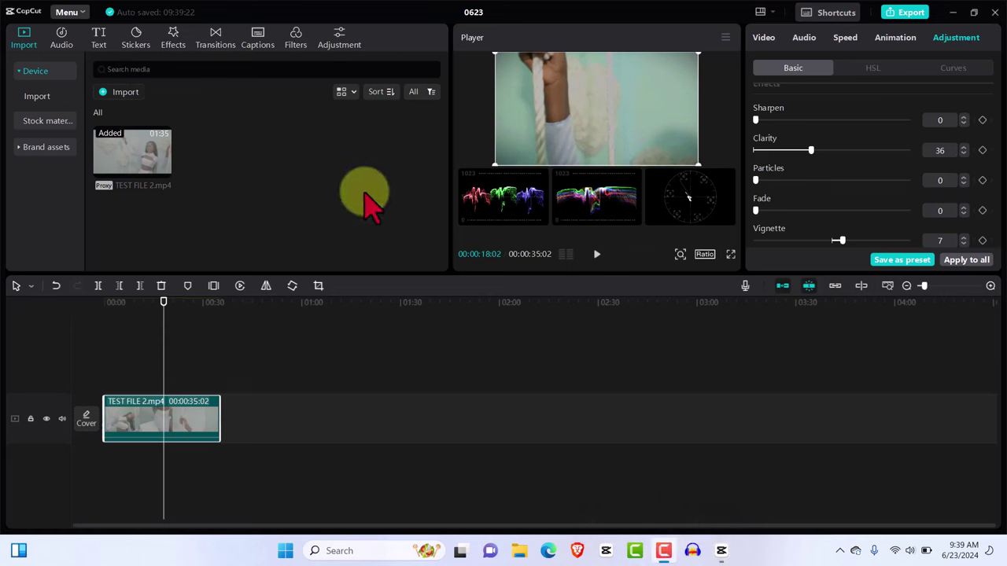